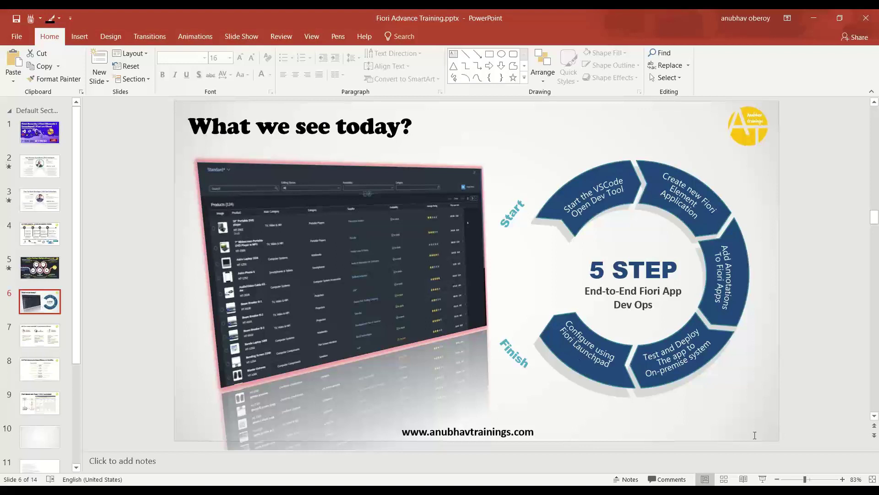
Present the deck from slide 6 through slide 9, 'Fiori Spaces and Pages – New Launchpad'.
click(763, 479)
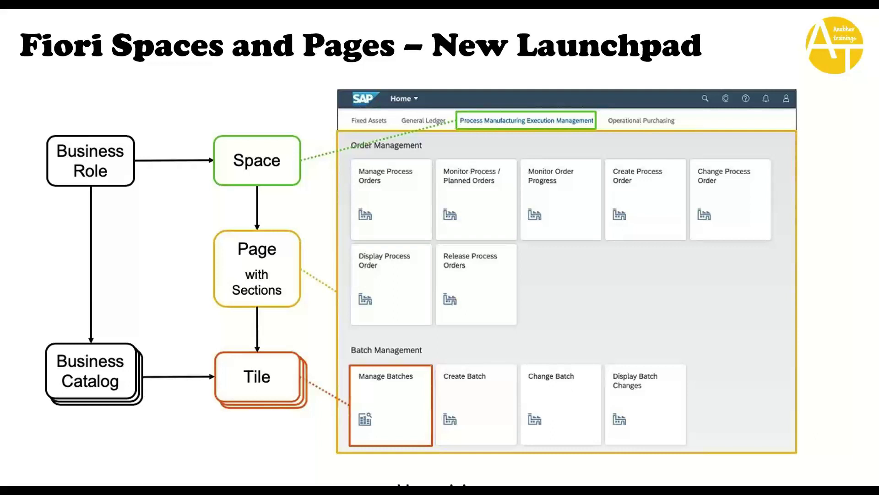
End the slide show and return to Normal view on slide 9.
key(Escape)
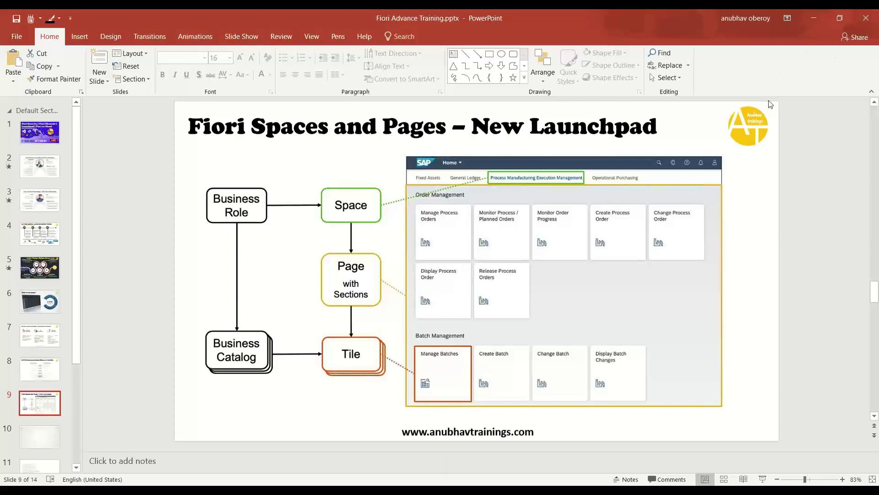
Highlight the catalog ZNEW_CATALOG and space ZDEMO_SPACE in the Notepad notes.
key(alt+Tab)
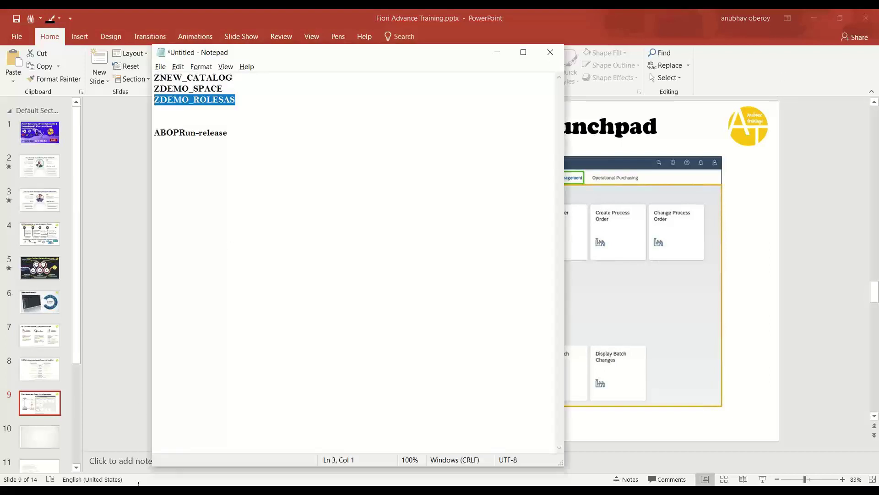
click(232, 147)
click(246, 78)
key(shift+Left)
key(shift+Left)
key(shift+Left)
key(shift+Left)
key(shift+Left)
key(shift+Left)
key(shift+Left)
key(shift+Left)
key(shift+Left)
key(shift+Left)
key(shift+Left)
key(shift+Left)
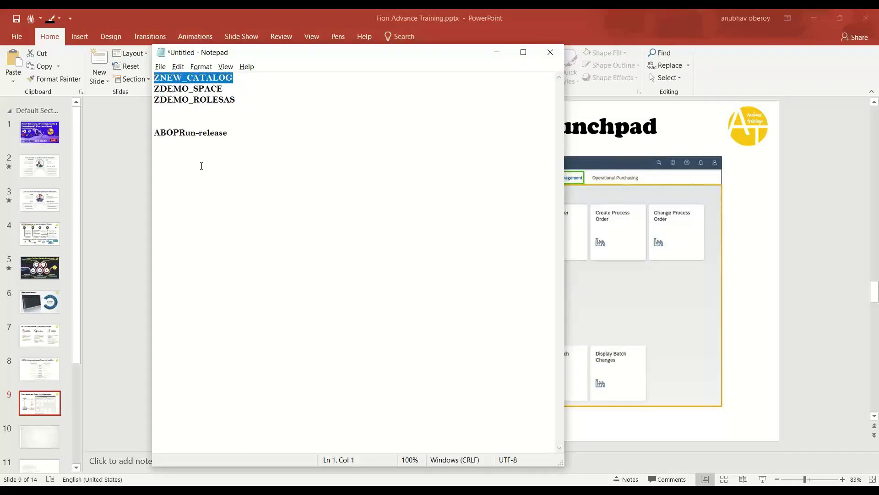
key(Down)
key(End)
key(shift+Left)
key(shift+Left)
key(shift+Left)
key(shift+Left)
key(shift+Left)
key(shift+Left)
key(shift+Left)
key(shift+Left)
key(shift+Left)
key(shift+Left)
key(shift+Left)
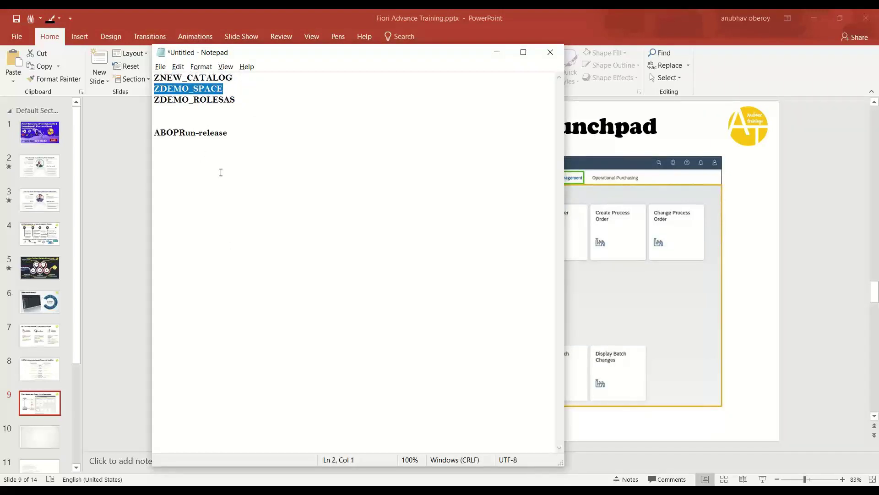
Highlight role ZDEMO_ROLESAS and ABOPRun-release, then return to PowerPoint.
drag(240, 100, 155, 101)
click(222, 147)
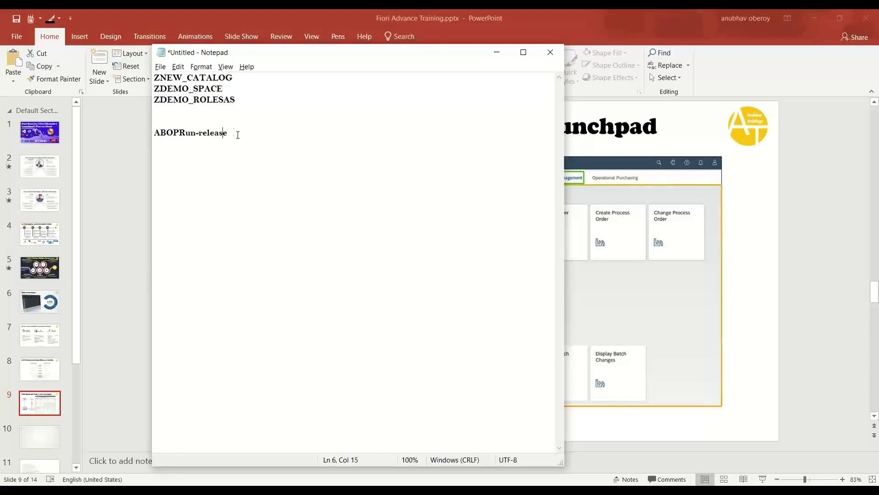
drag(195, 132, 228, 134)
click(257, 194)
key(alt+Tab)
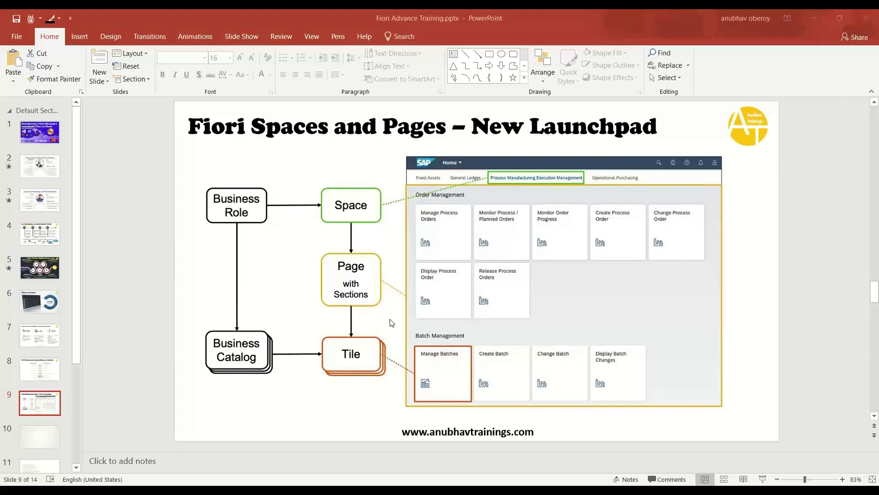
Confirm space ZDEMO_SPACE (My Space) exists in Manage Launchpad Spaces, then go back home.
click(379, 483)
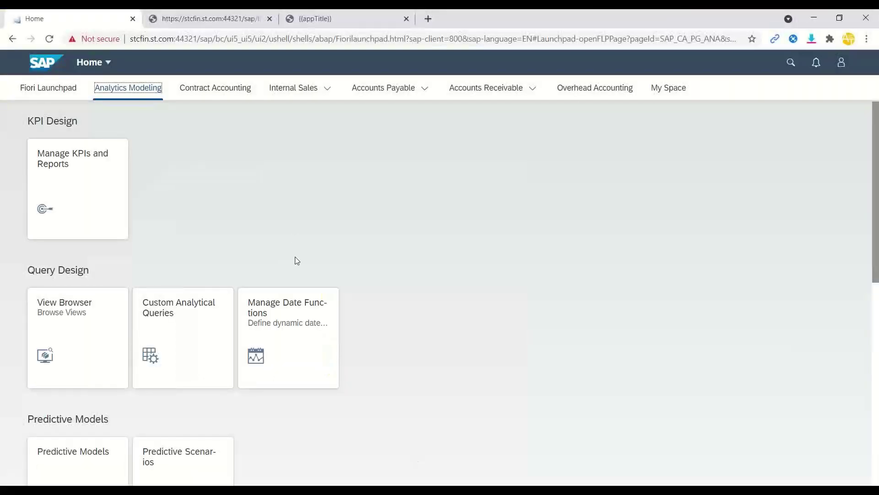
click(38, 90)
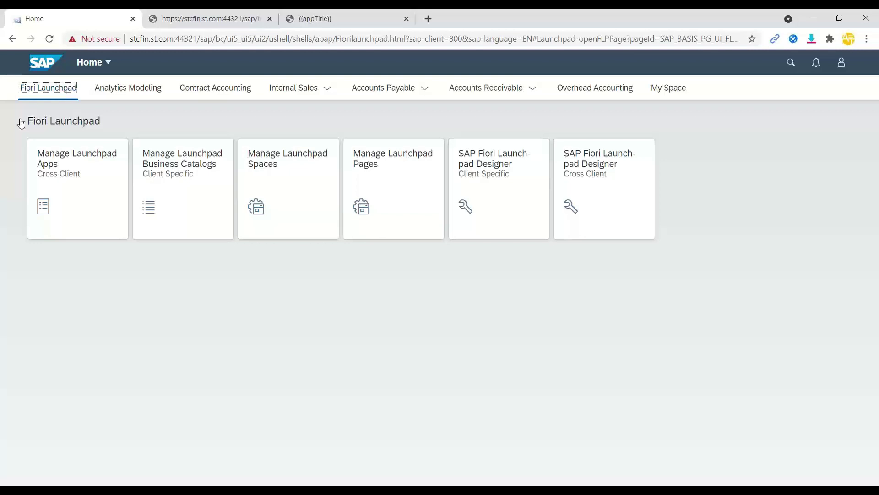
click(283, 160)
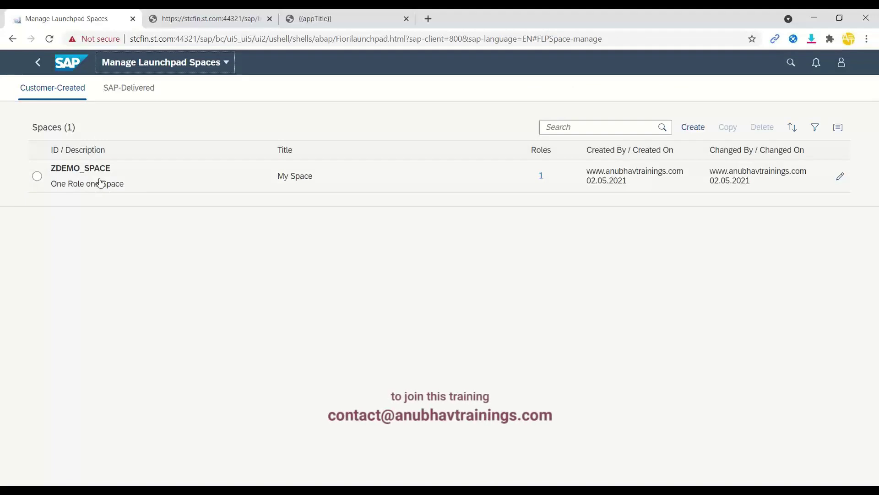
click(36, 63)
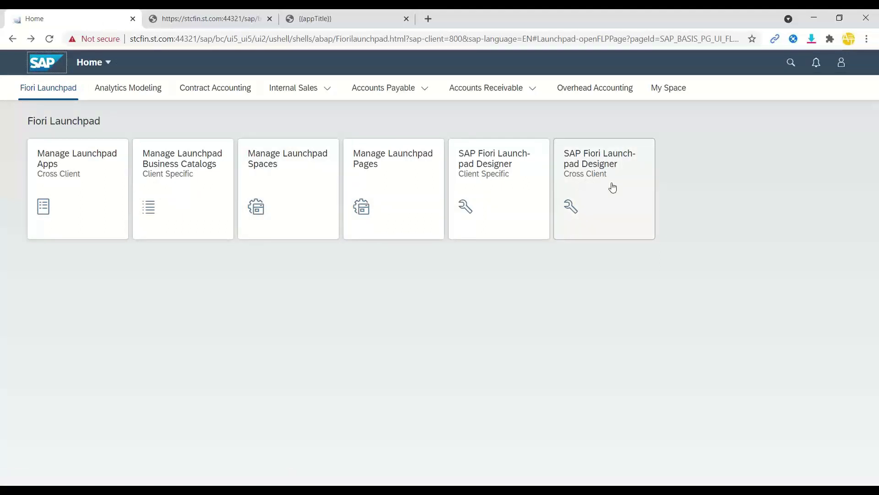
Open the NewConcept catalog ZNEW_CATALOG and add an App Launcher – Static tile.
click(219, 19)
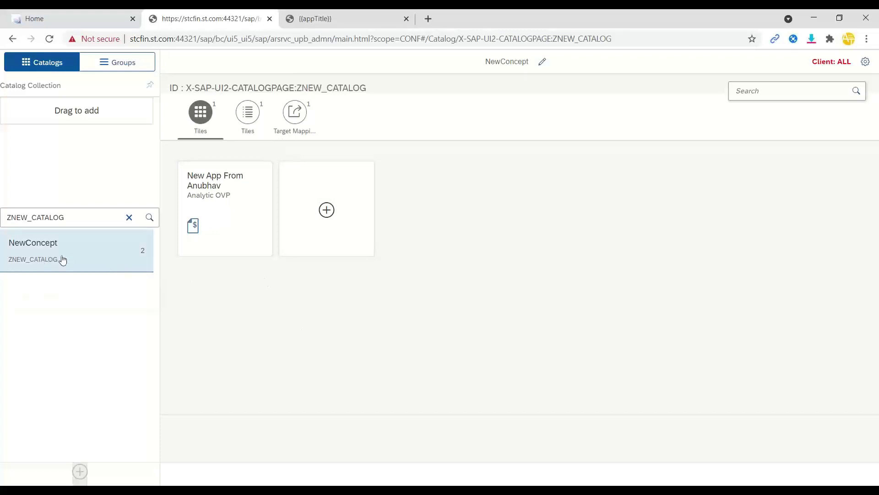
drag(75, 216, 3, 215)
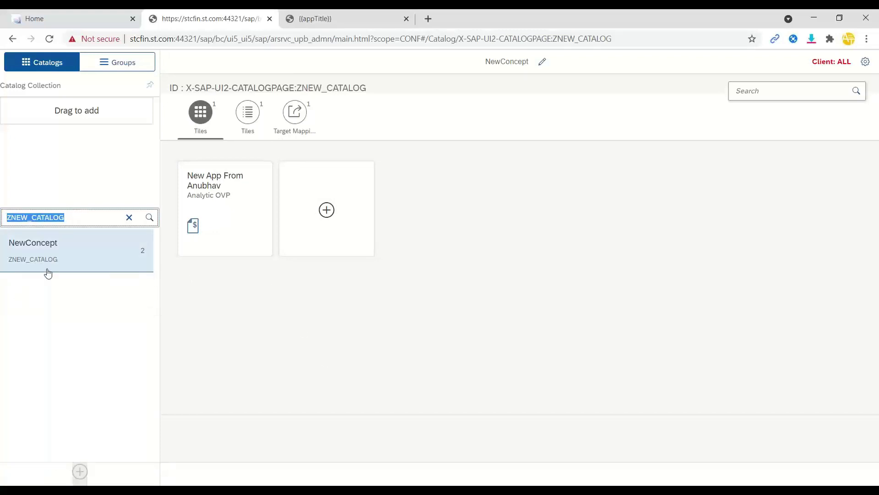
click(64, 253)
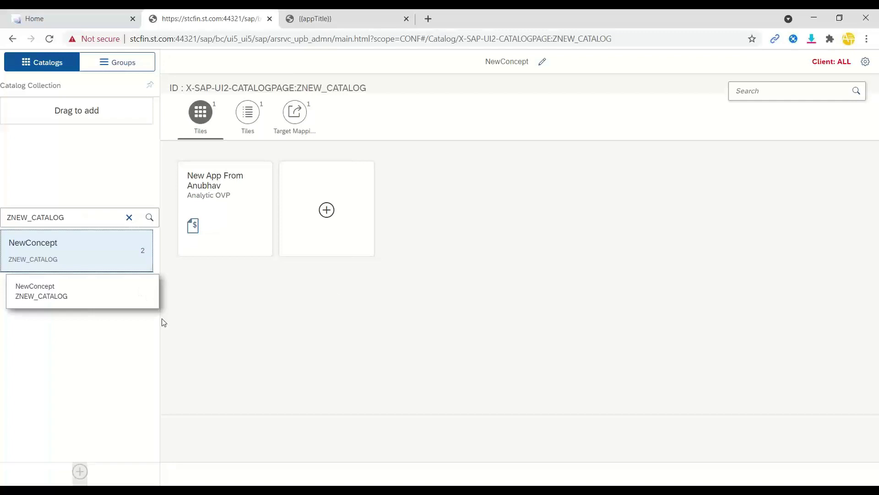
click(331, 218)
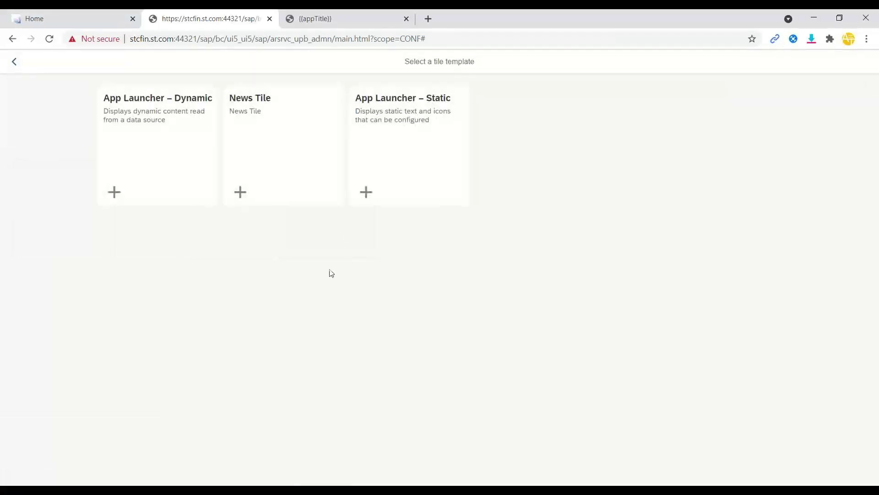
click(556, 152)
Title the tile 'Advance Fiori Training', add a website subtitle, and choose icon F0017.
click(224, 121)
text(Advance Fiori )
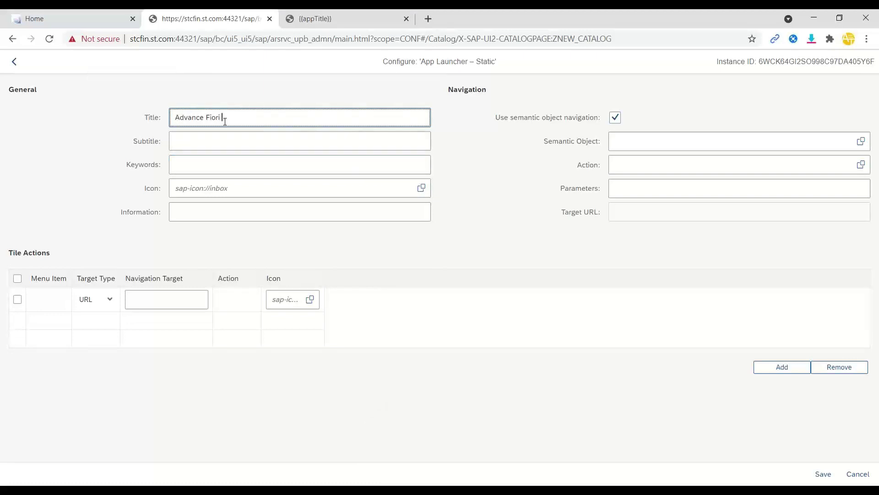
text(Training)
key(Tab)
text(Anubhav)
text(Traing)
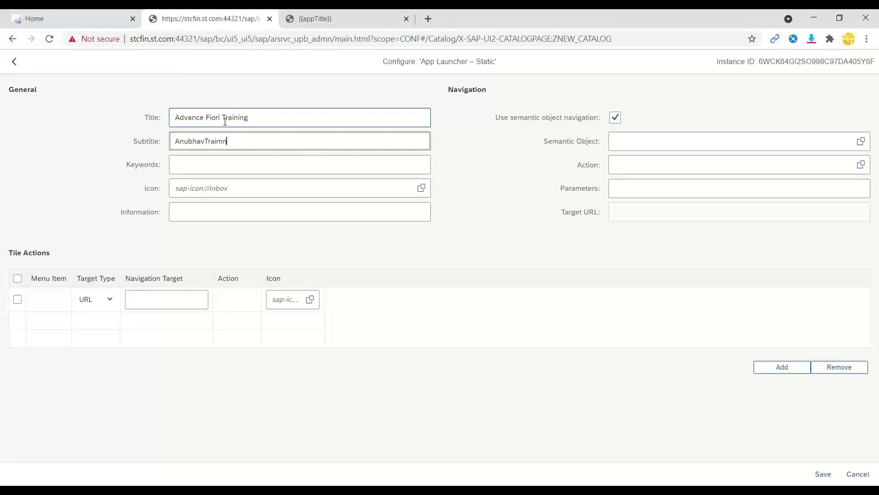
key(BackSpace)
key(BackSpace)
text(nings.com)
click(354, 167)
click(421, 190)
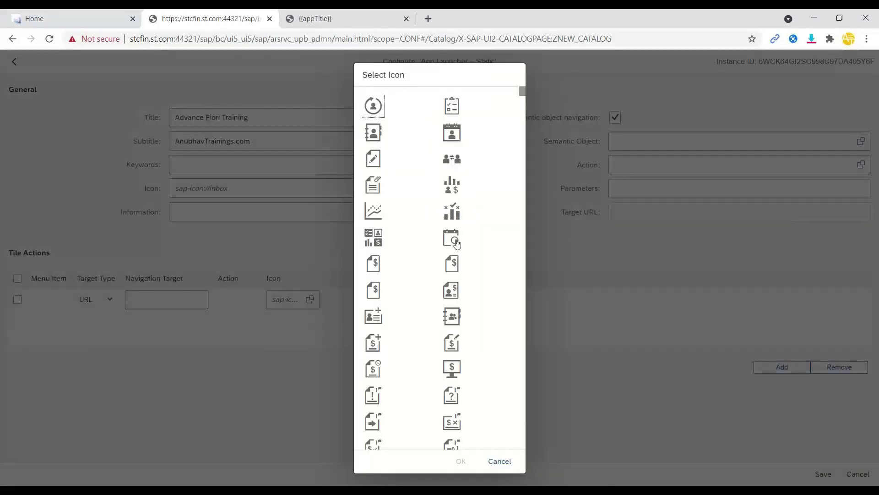
click(452, 238)
click(460, 460)
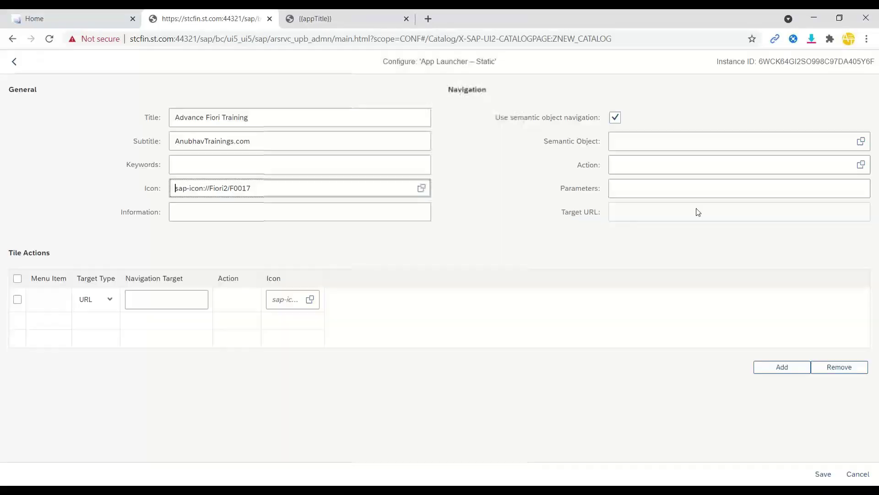
Paste ABOPRun from the notes into the tile's Semantic Object field.
click(842, 141)
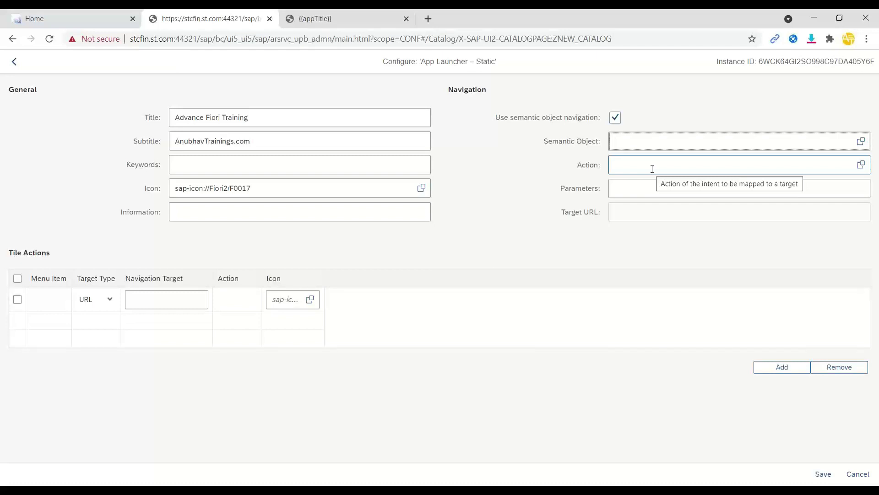
key(alt+Tab)
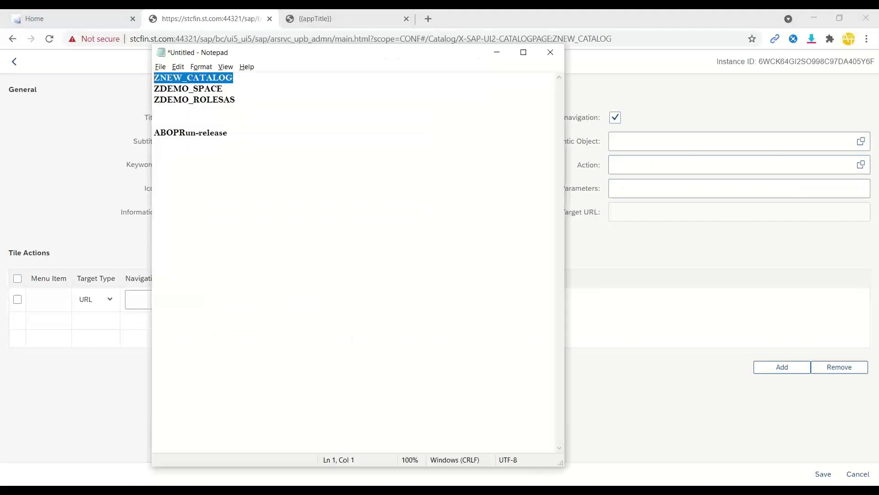
drag(194, 136, 153, 132)
key(ctrl+c)
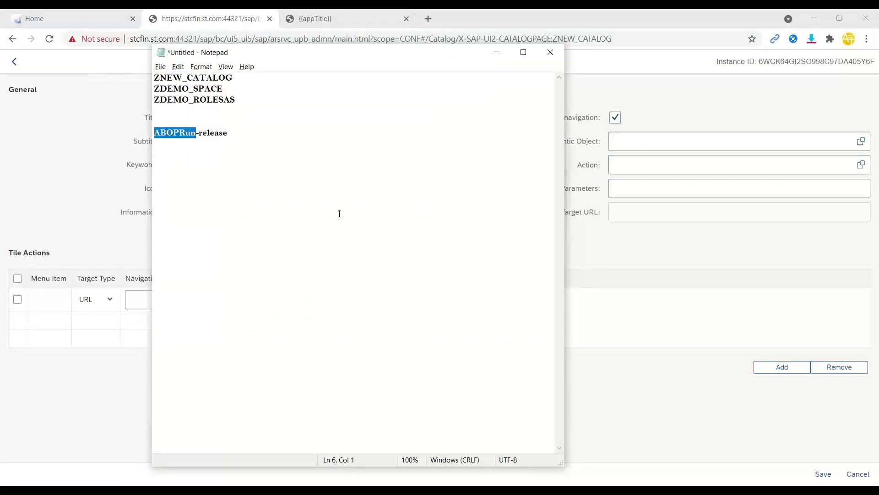
key(alt+Tab)
key(ctrl+v)
click(613, 173)
Copy 'release' from the notes into the Action field and save the tile.
key(alt+Tab)
drag(198, 134, 250, 133)
key(ctrl+c)
key(alt+Tab)
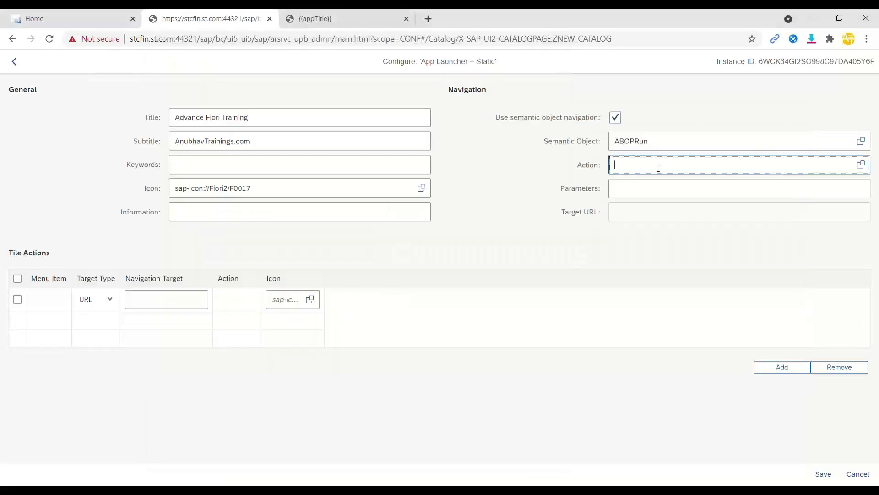
key(ctrl+v)
click(823, 474)
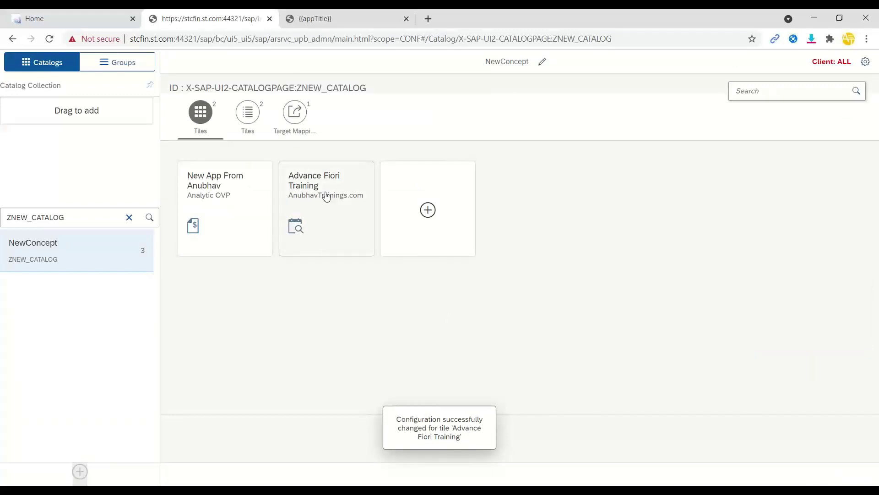
Create a new target mapping in the catalog with action 'release'.
click(296, 119)
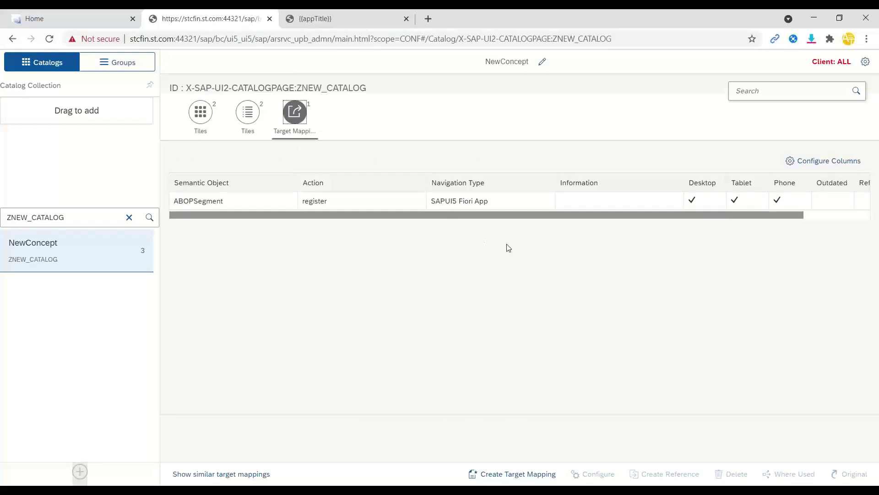
click(497, 473)
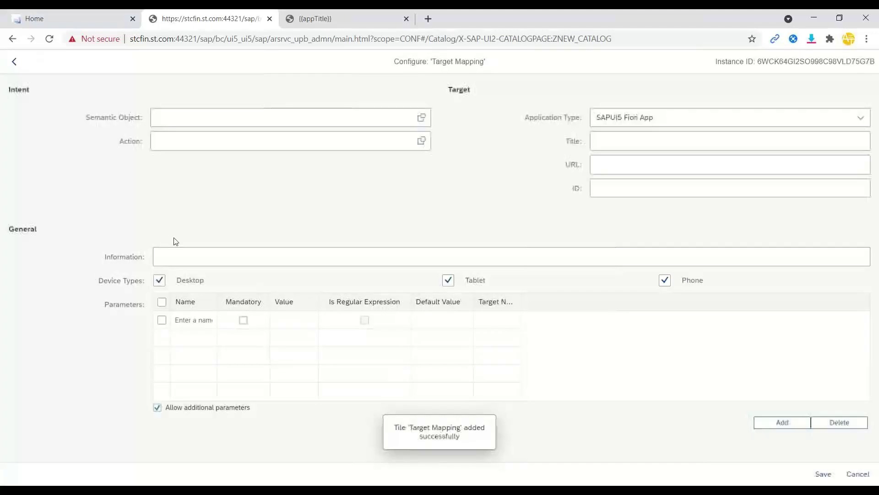
click(194, 141)
text(release)
click(193, 114)
Paste ABOPRun as the mapping's semantic object and title it 'My App'.
key(alt+Tab)
drag(198, 132, 155, 133)
key(ctrl+c)
key(alt+Tab)
key(ctrl+v)
click(267, 201)
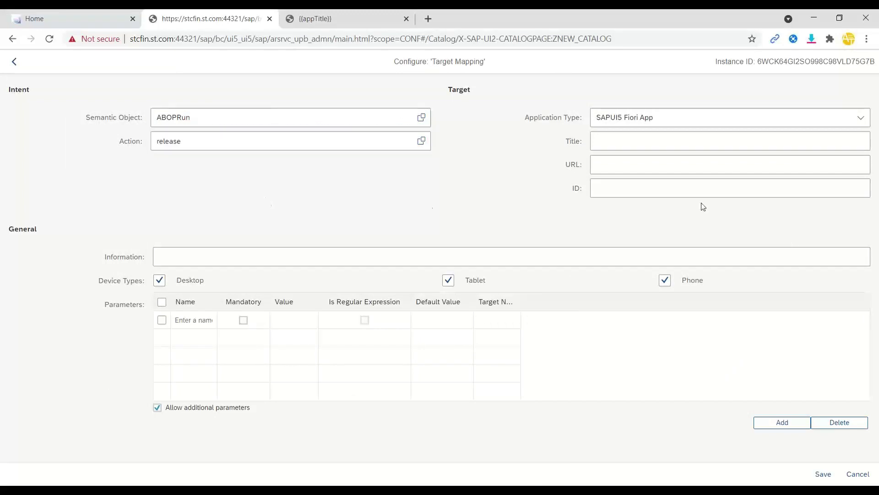
click(642, 140)
text(My App)
key(Tab)
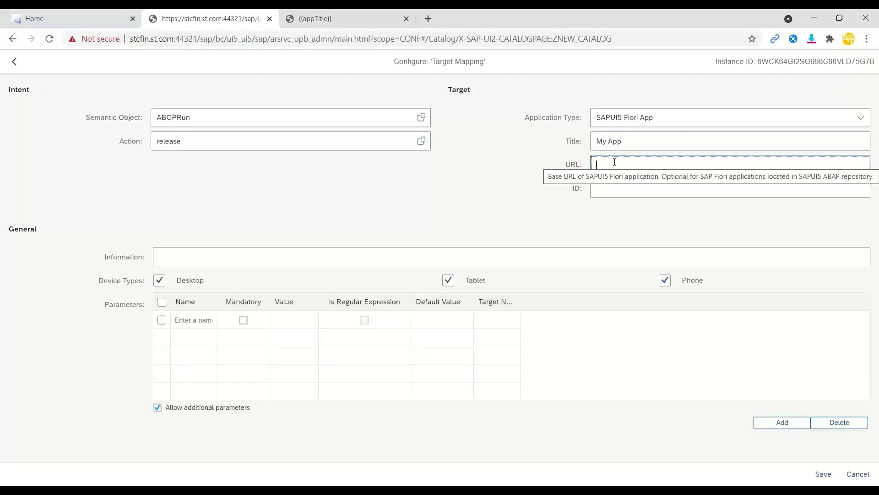
Copy /sap/bc/ui5_ui5/sap/zz1_fioridev from the VS Code terminal into the mapping's URL field.
key(alt+Tab)
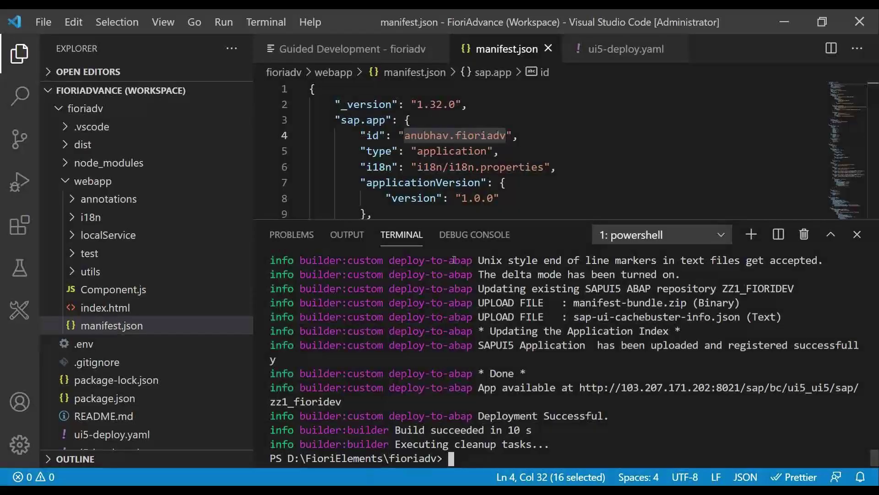
double_click(451, 218)
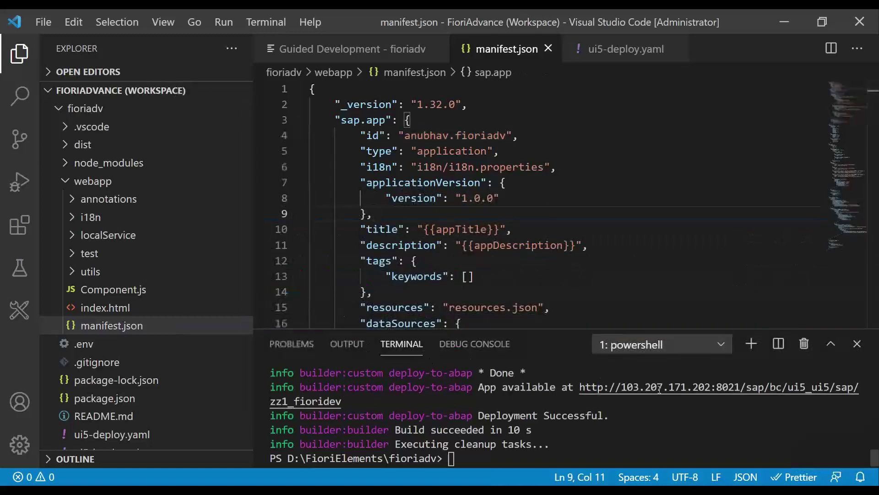
drag(740, 389, 346, 405)
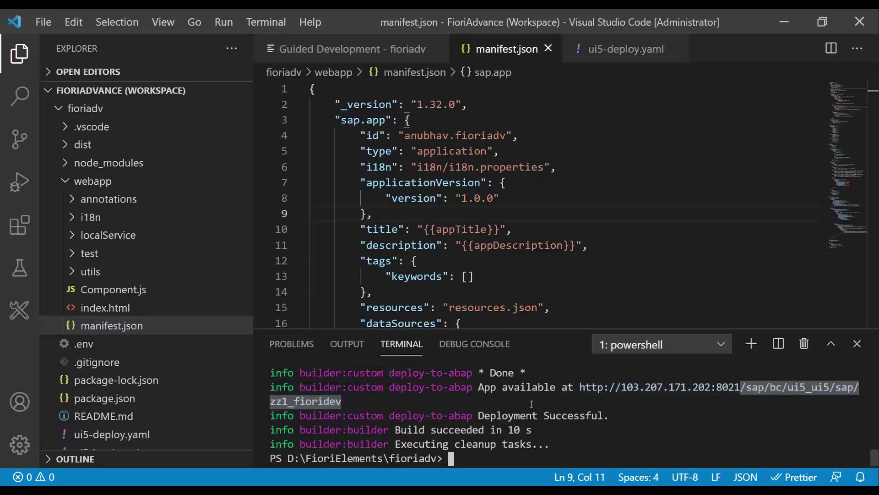
key(alt+Tab)
click(679, 165)
key(ctrl+v)
click(684, 187)
click(653, 169)
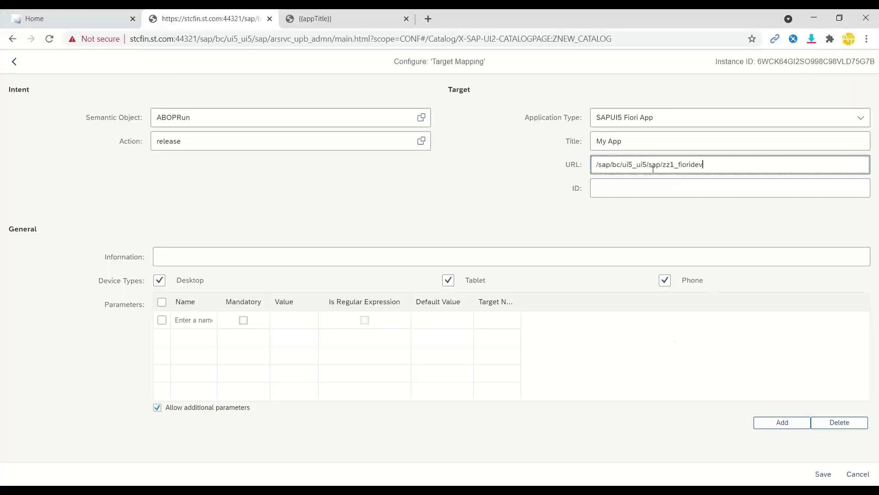
Fill the ID with anubhav.fioriadv from manifest.json, save the mapping, and show the Tiles tab.
click(684, 195)
key(alt+Tab)
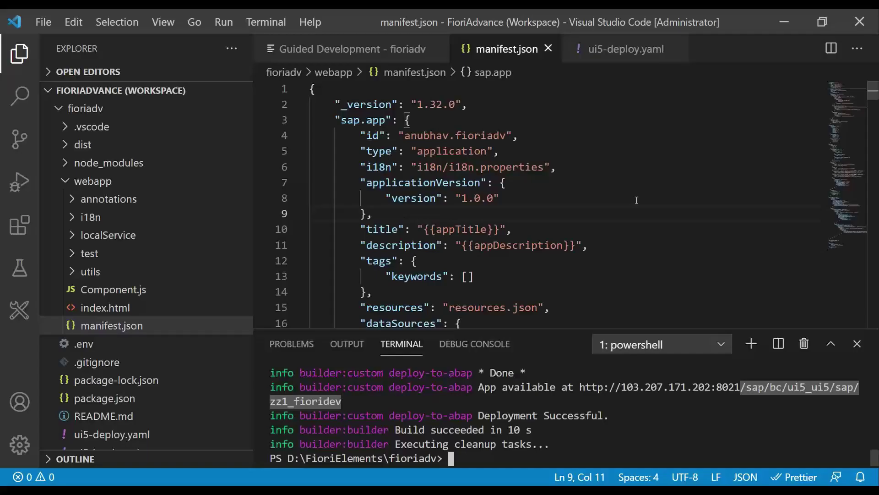
click(479, 240)
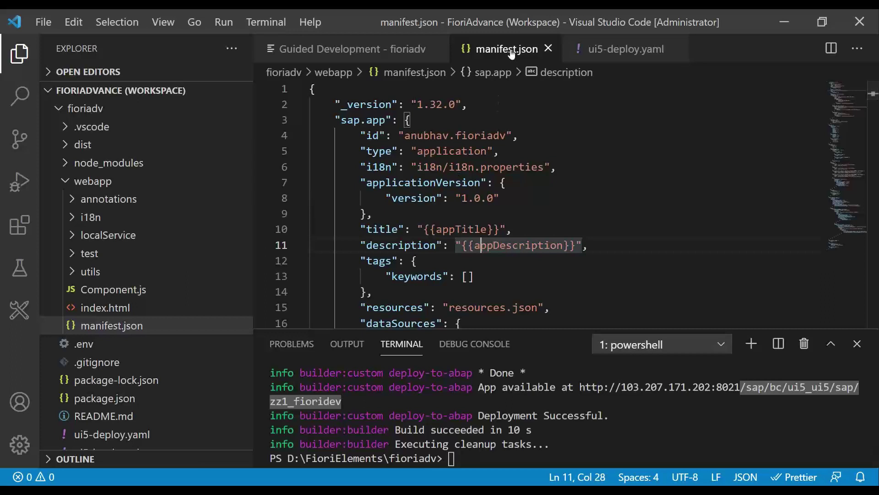
drag(404, 136, 506, 136)
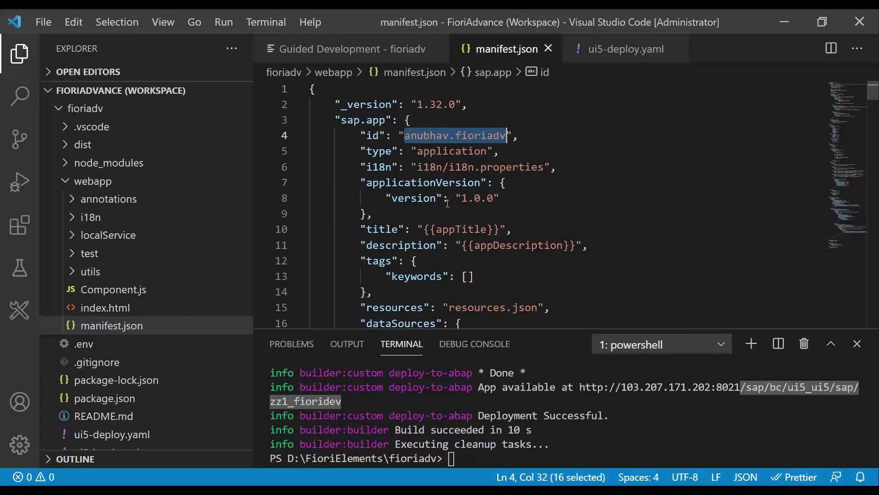
key(alt+Tab)
key(ctrl+v)
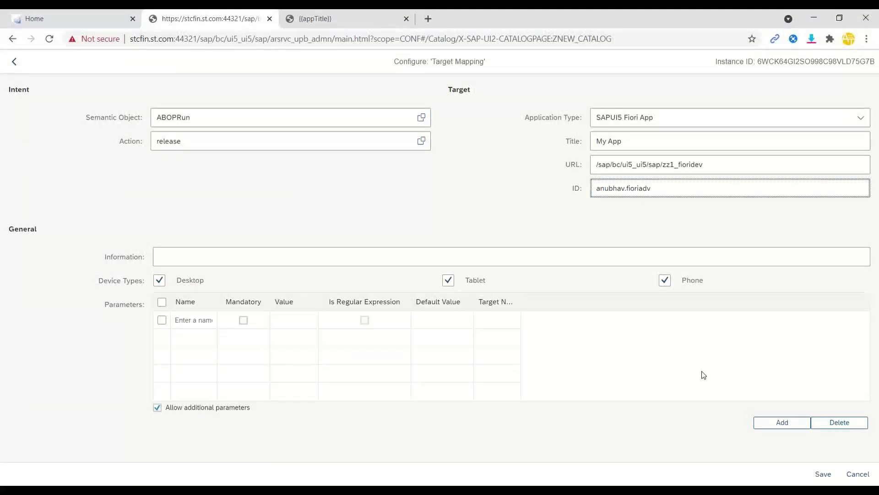
click(823, 474)
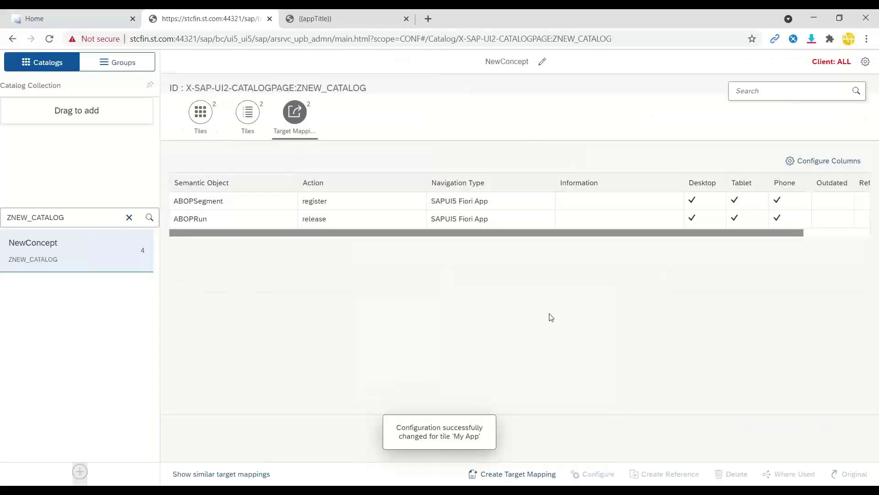
click(201, 112)
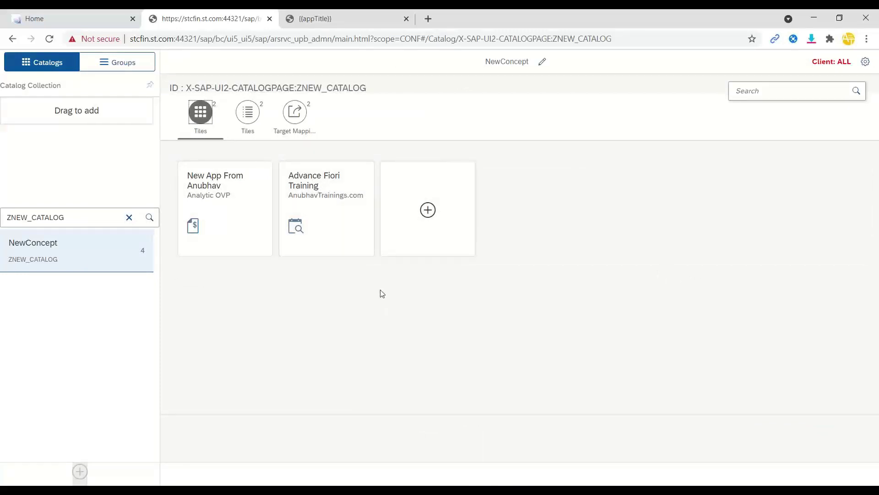
In SE80, expand BSP Library > BSP Applications and locate ZZ1_FIORIDEV (My Advance Fiori App).
key(alt+Tab)
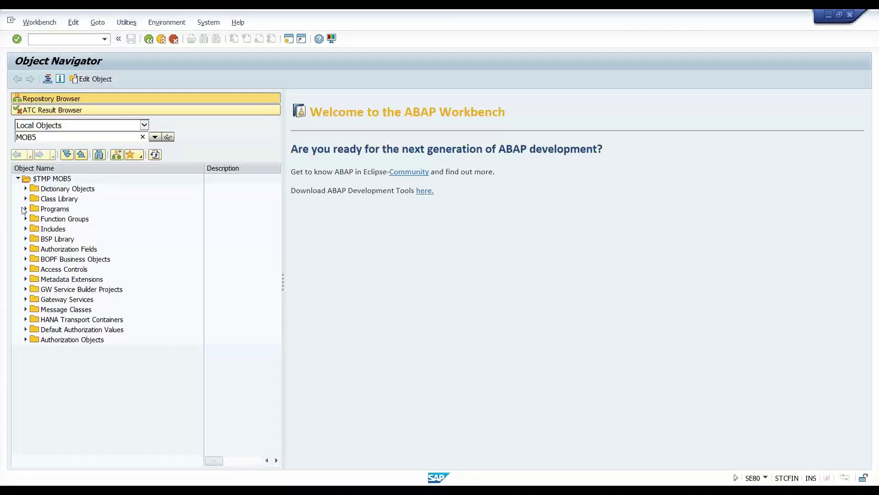
click(26, 238)
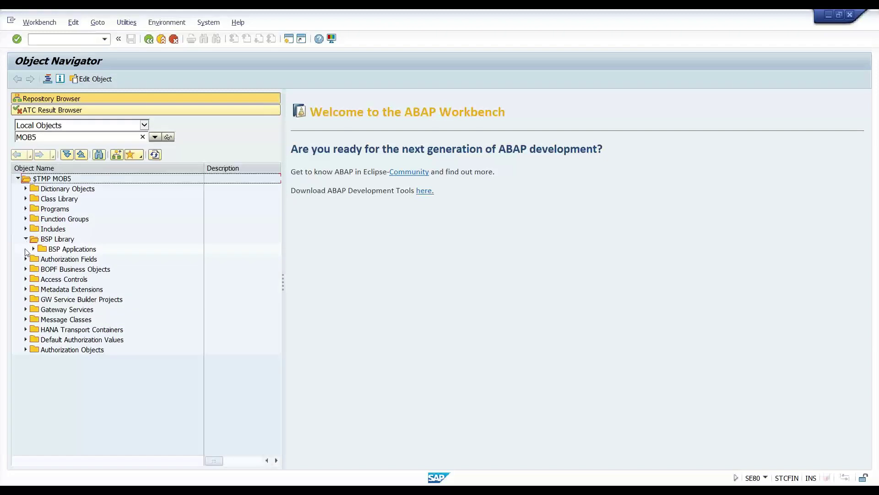
click(33, 249)
click(80, 341)
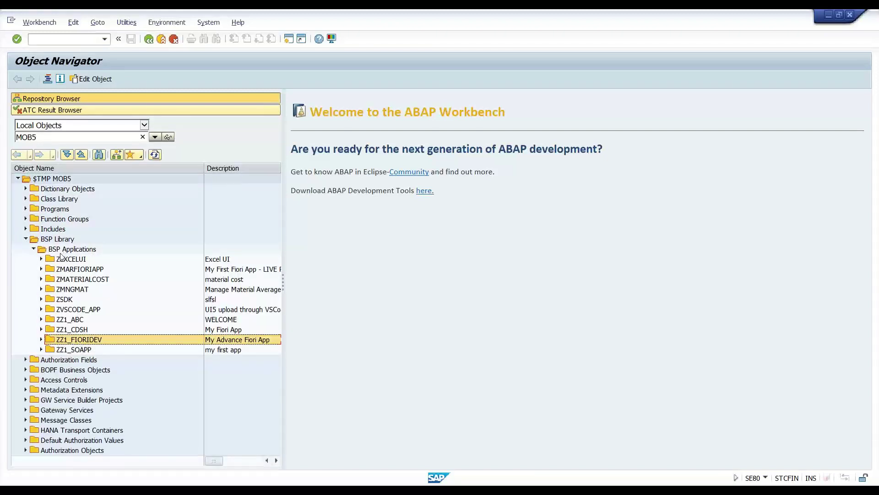
click(67, 240)
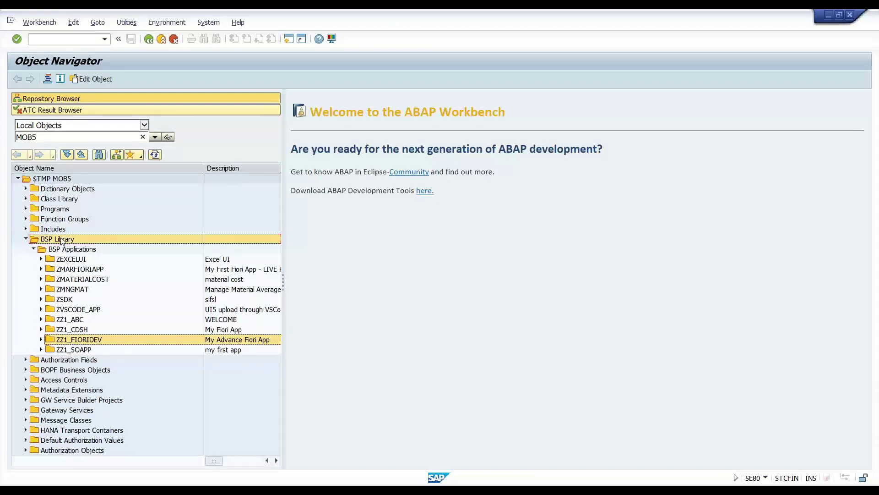
double_click(51, 137)
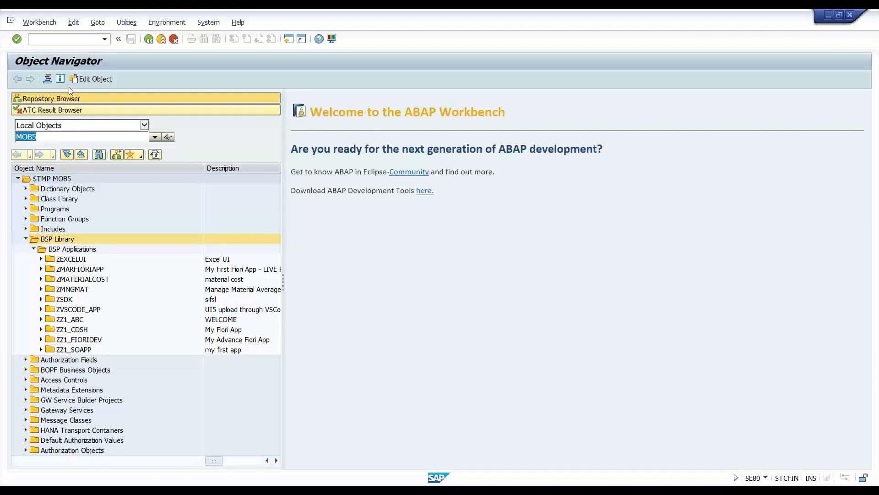
click(72, 39)
Open role ZDEMO_ROLESAS for editing in transaction /nPFCG.
text(/npfcg)
key(Return)
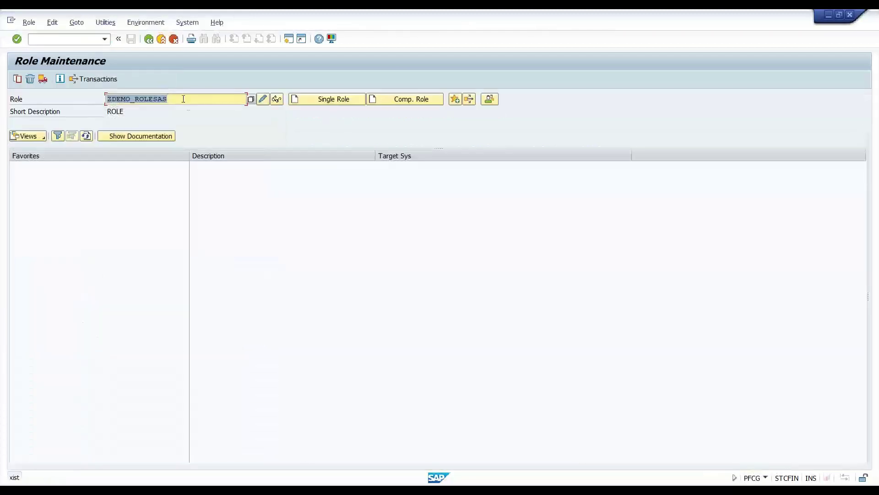
click(183, 99)
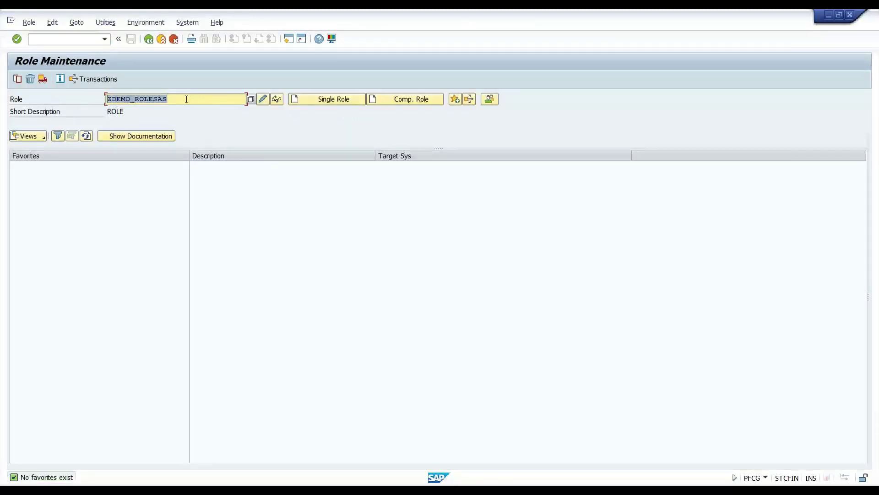
click(262, 100)
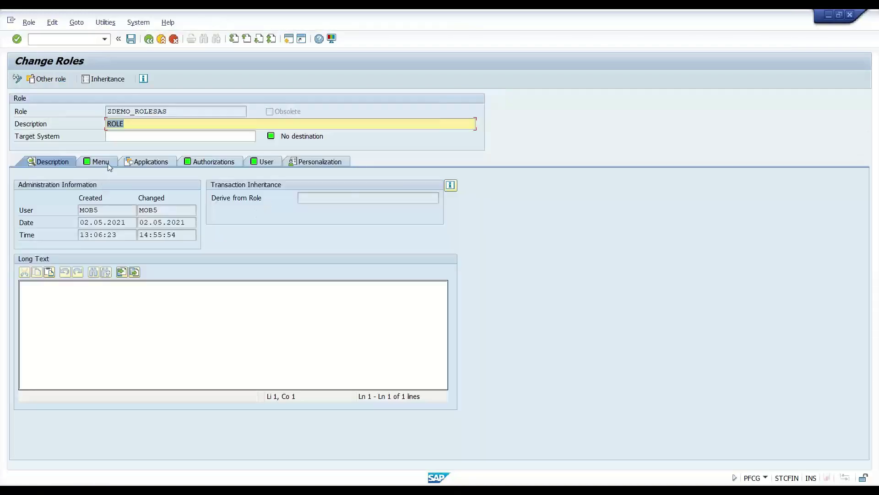
Review the role's Menu tab and its space and catalog entries without adding anything.
click(108, 163)
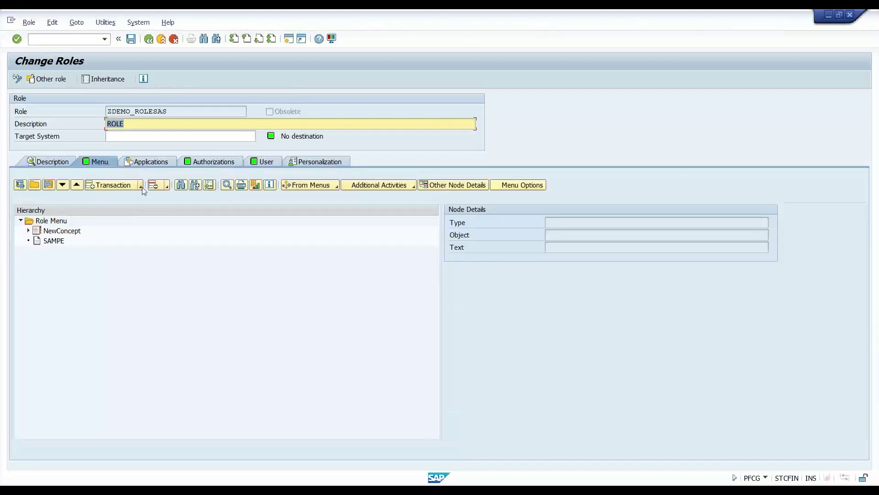
click(140, 185)
mouse_move(207, 261)
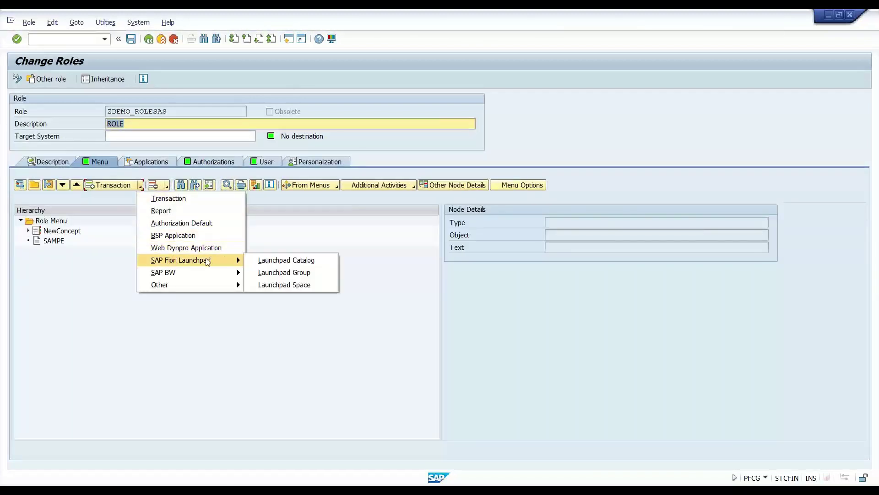
click(286, 287)
click(54, 241)
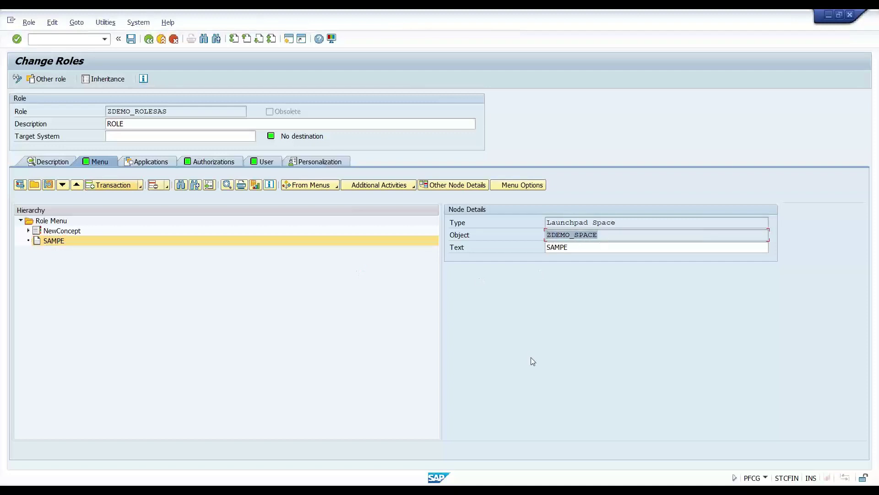
double_click(70, 232)
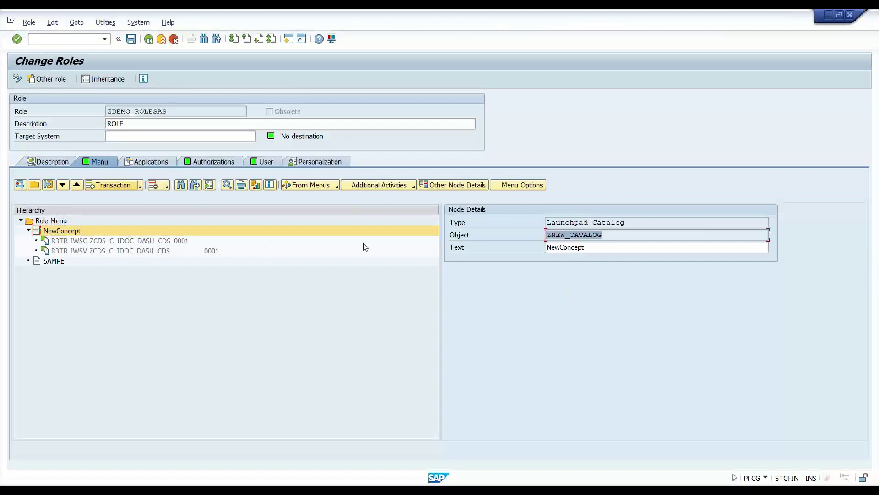
Look over the role's Authorizations and User tabs.
click(209, 163)
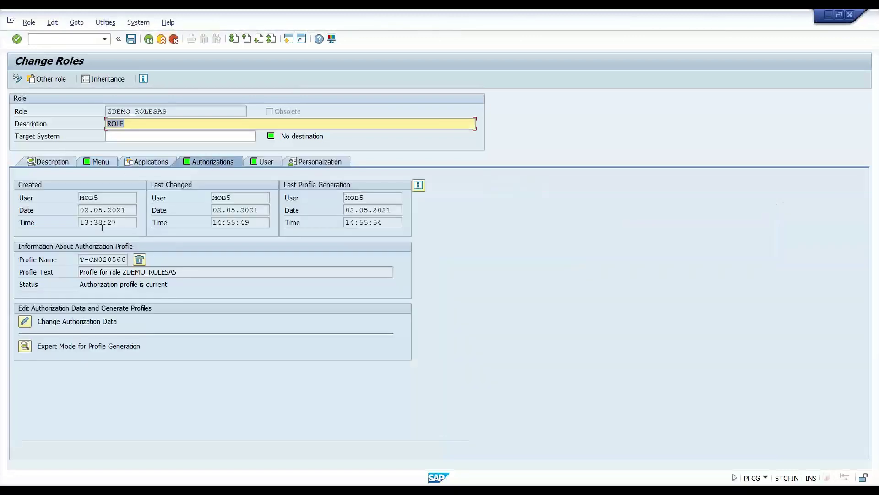
click(265, 162)
key(Up)
click(78, 245)
click(214, 162)
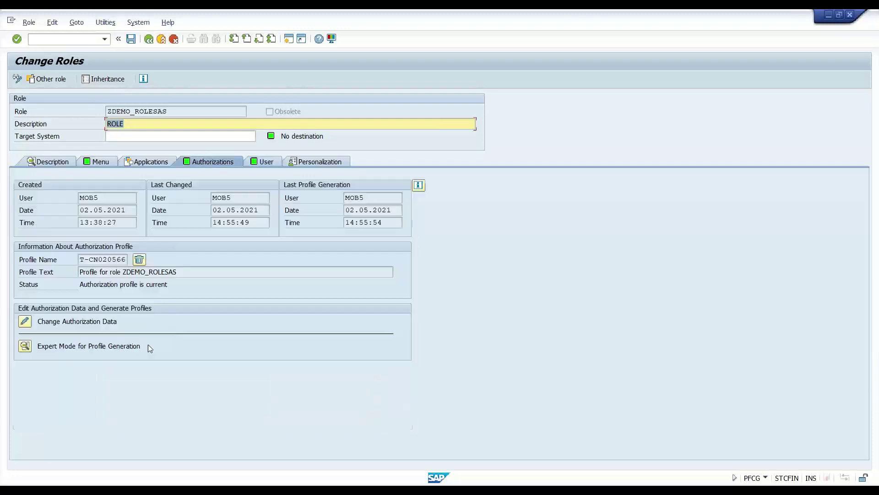
Save the authorization data to generate the profile, then go back and save the role.
click(25, 321)
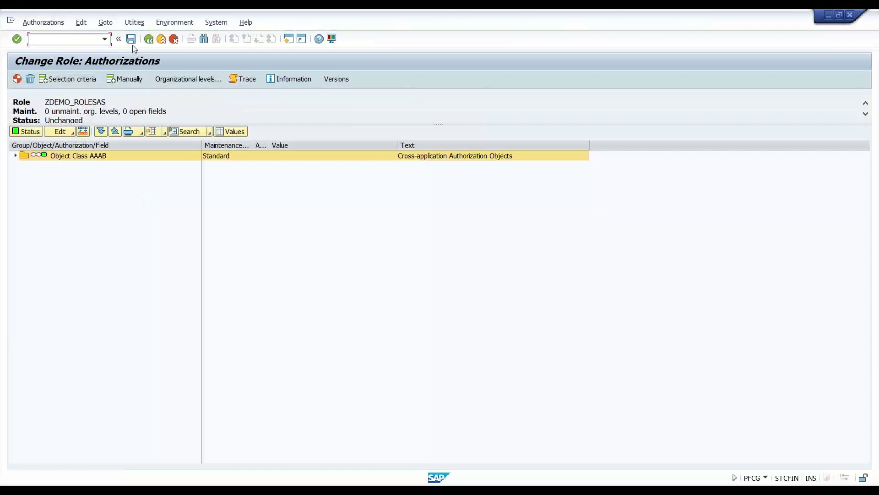
click(131, 39)
click(149, 39)
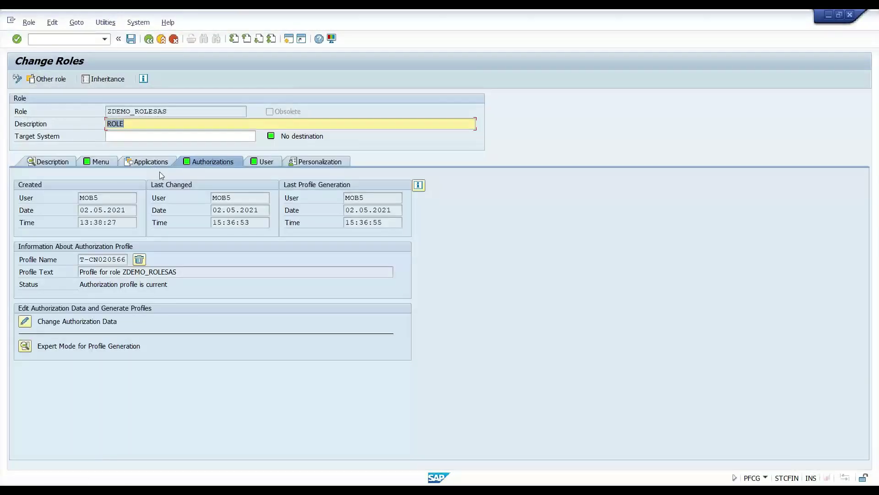
key(ctrl+s)
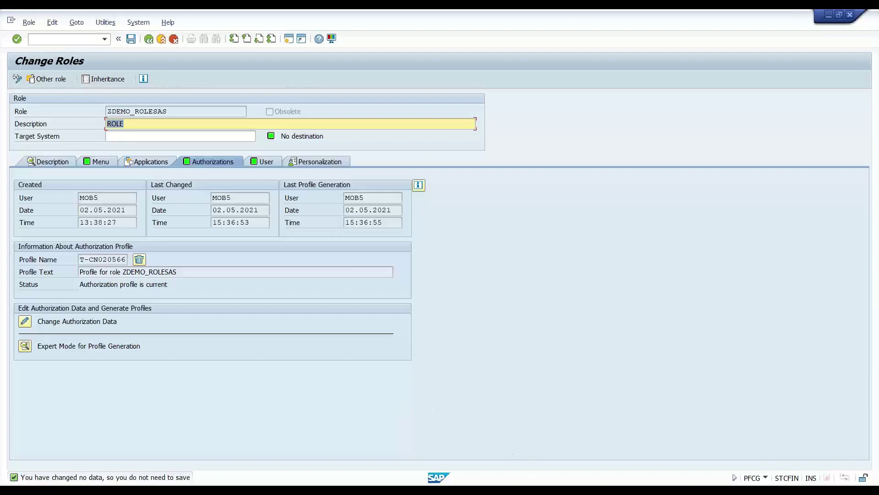
key(alt+Tab)
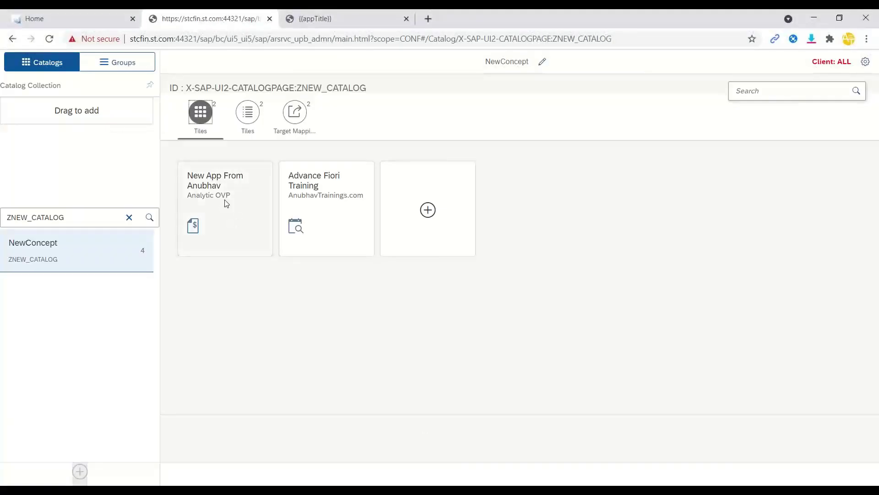
From Home, open Manage Launchpad Spaces and list the 178 SAP-delivered spaces.
click(58, 22)
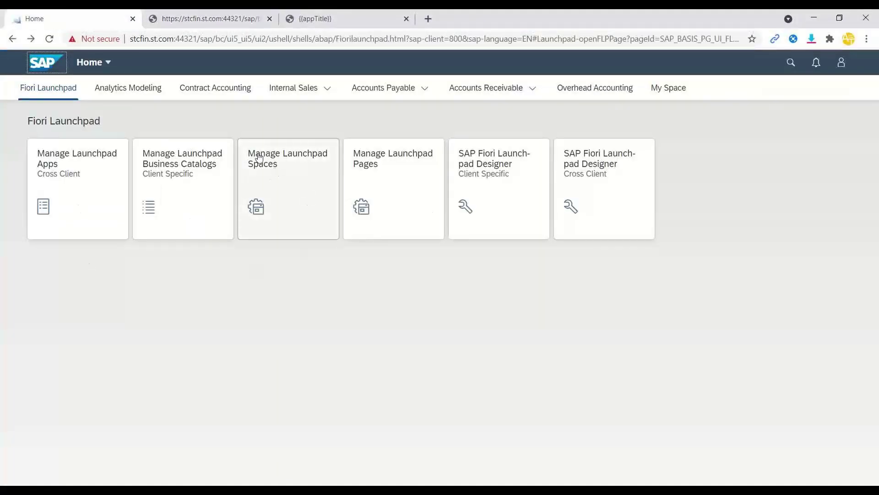
click(290, 166)
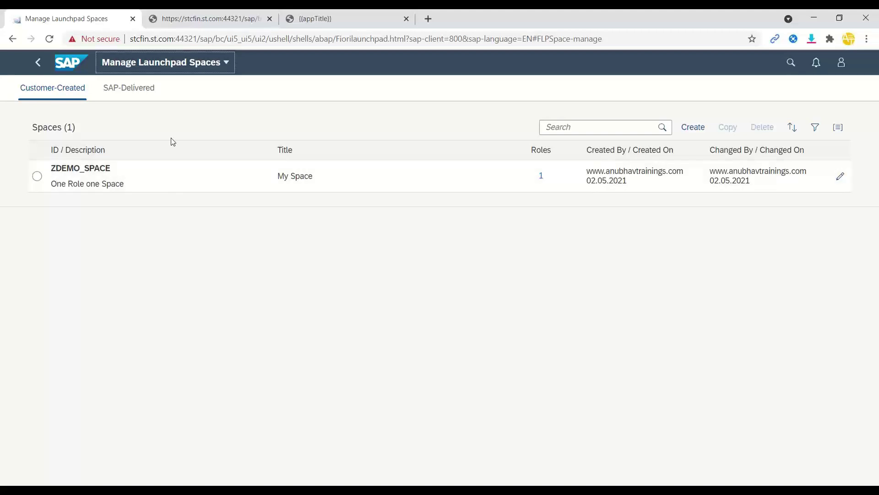
click(128, 88)
scroll(170, 266, down, 8)
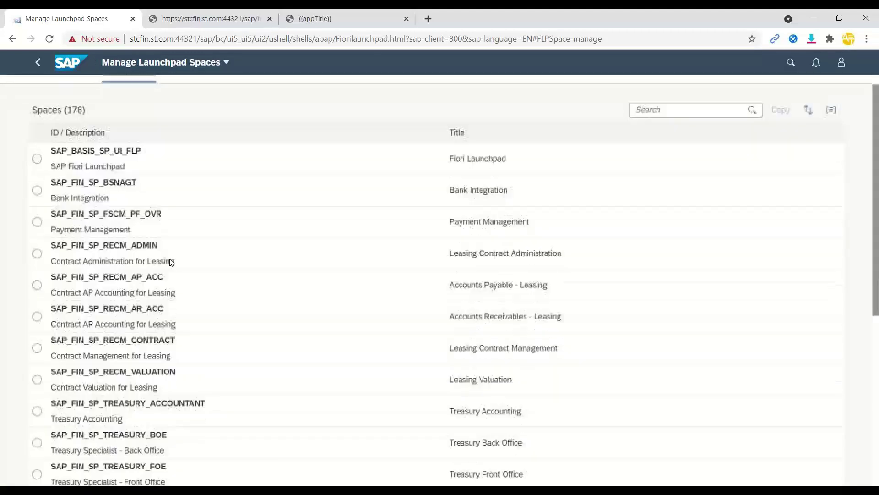
scroll(173, 262, up, 8)
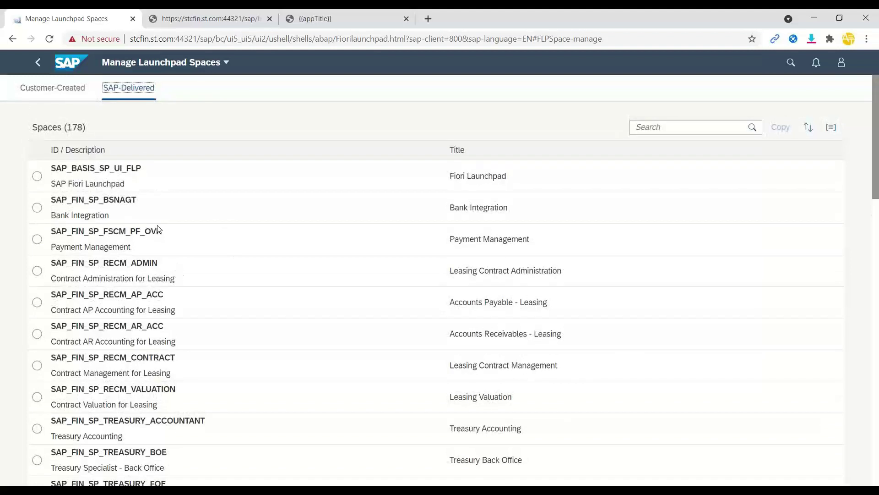
Open customer space ZDEMO_SPACE for editing under transport CFNK900897.
click(67, 89)
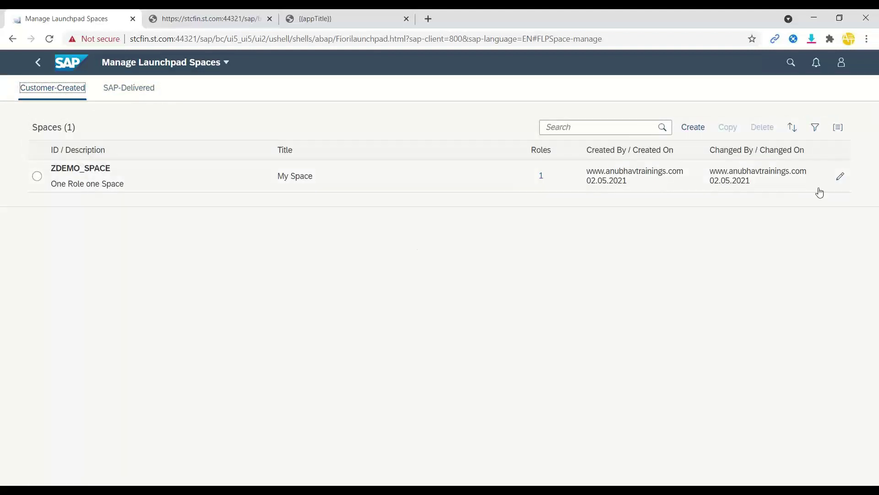
click(840, 175)
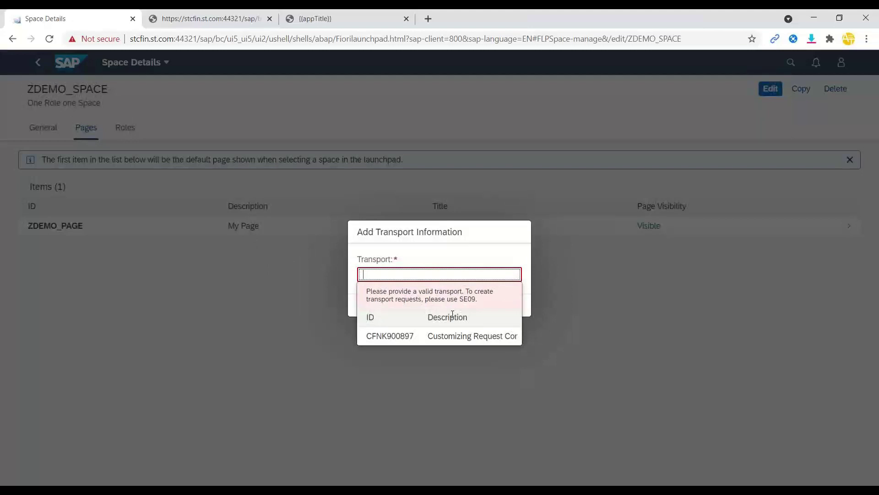
click(406, 336)
click(460, 305)
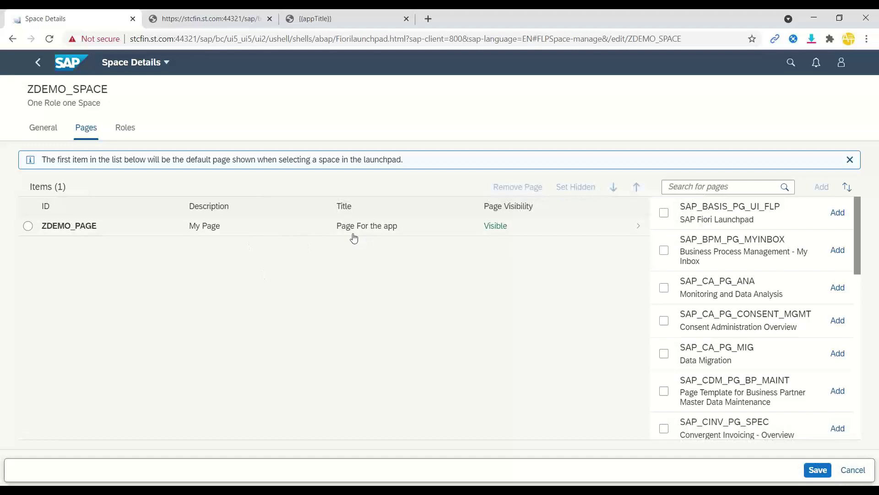
Open ZDEMO_PAGE and switch it into edit mode with transport CFNK900897.
click(367, 229)
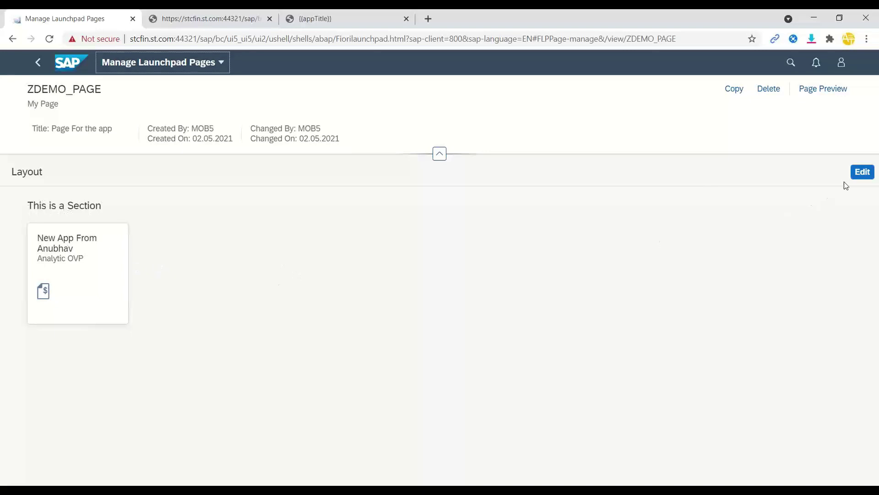
click(860, 173)
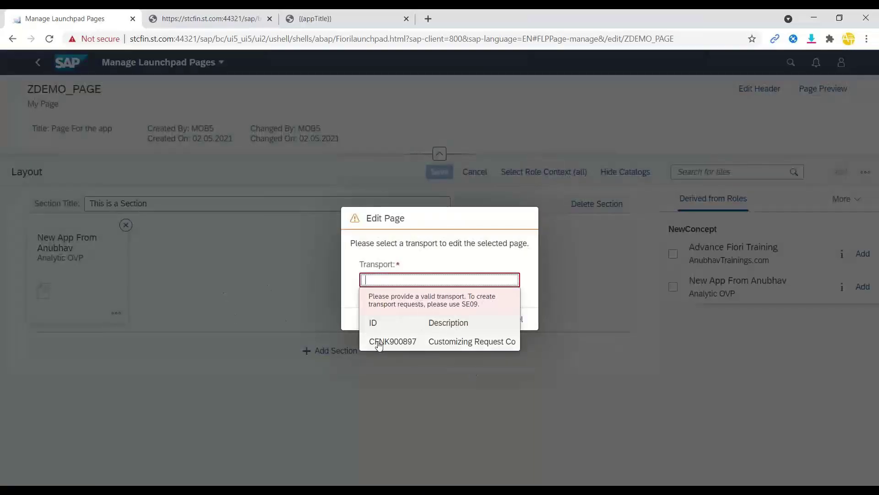
click(392, 343)
click(468, 323)
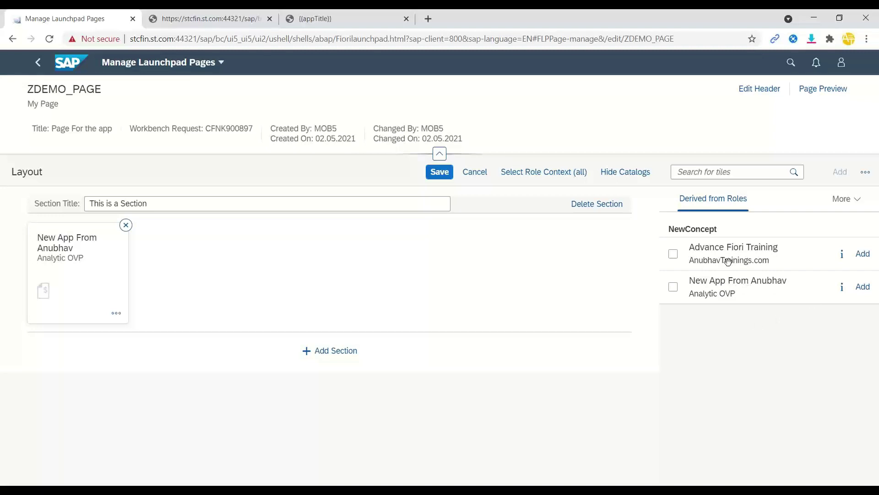
Add the Advance Fiori Training tile, rename the section 'AnubhavTrainings', and save the page.
click(842, 254)
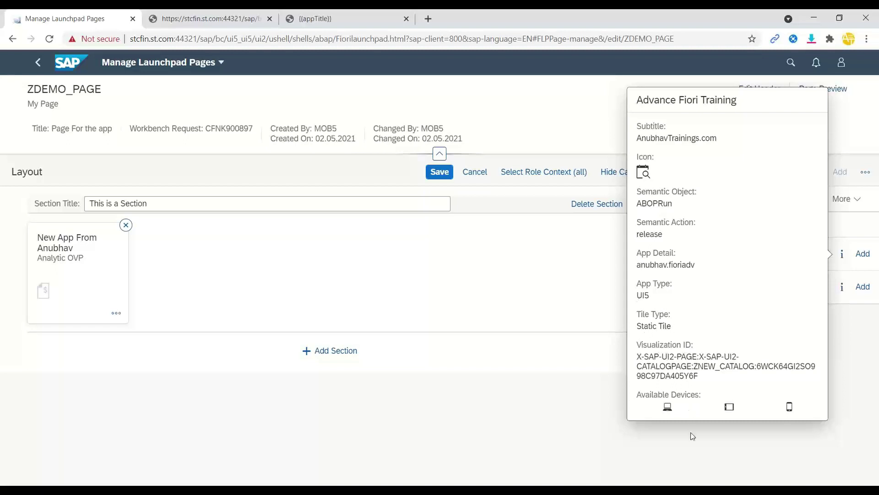
click(751, 442)
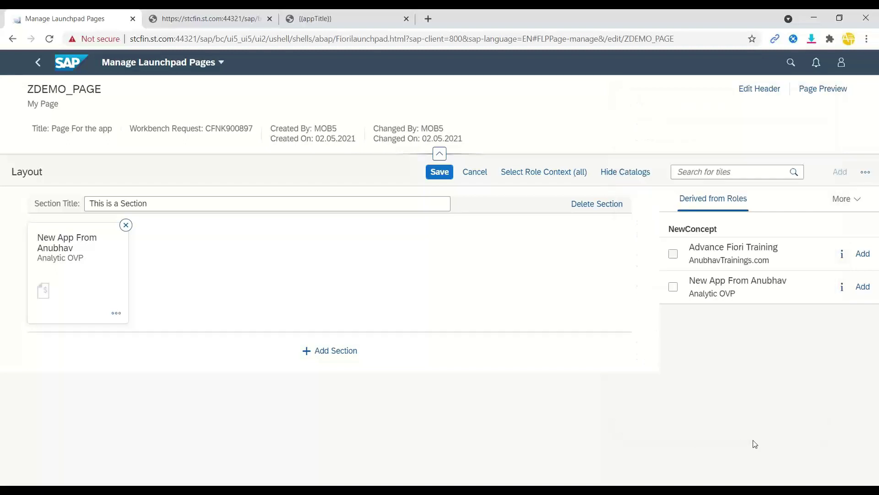
click(864, 257)
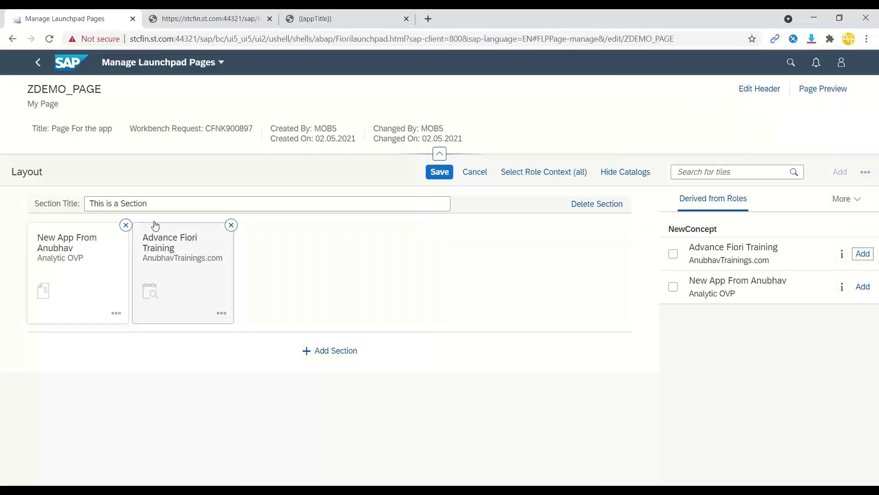
drag(149, 204, 109, 204)
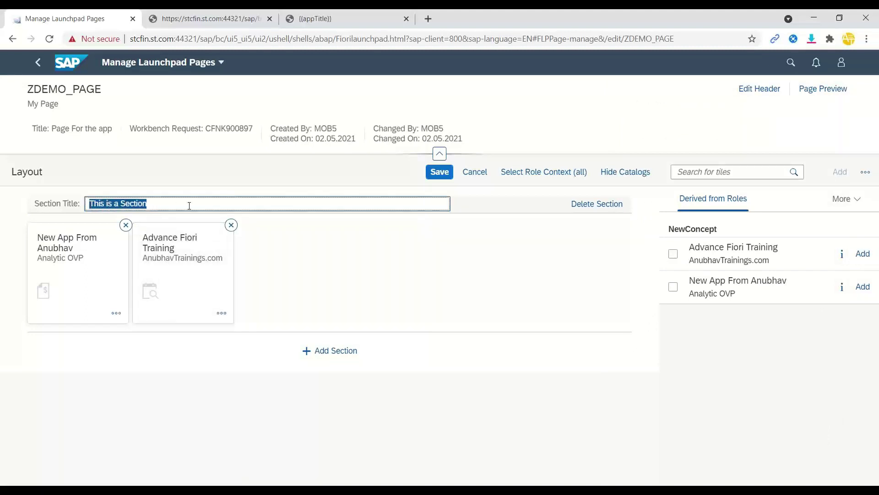
text(AnubhavTra)
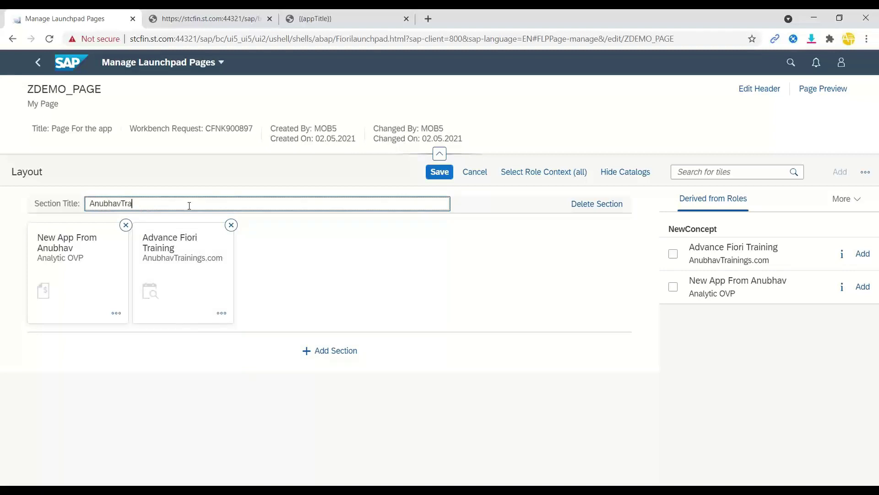
text(inings.com)
click(447, 176)
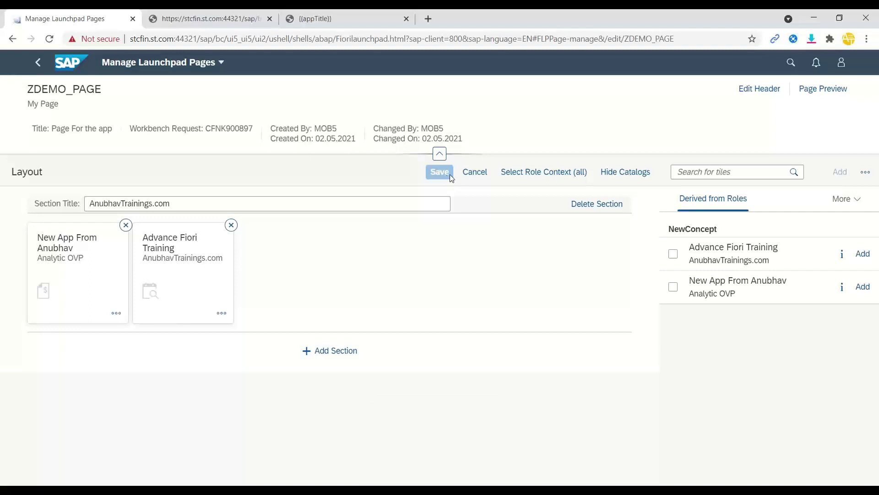
Preview ZDEMO_PAGE without choosing a role context, then return to ZDEMO_SPACE's Space Details.
click(820, 93)
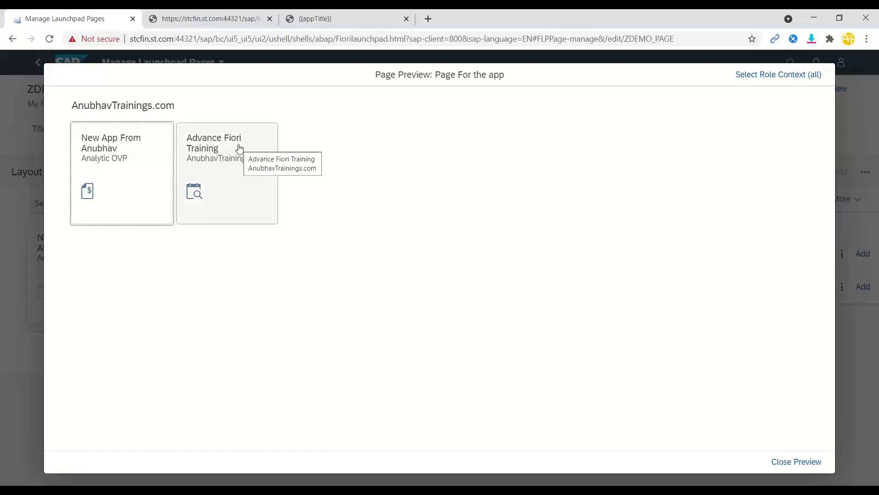
click(800, 76)
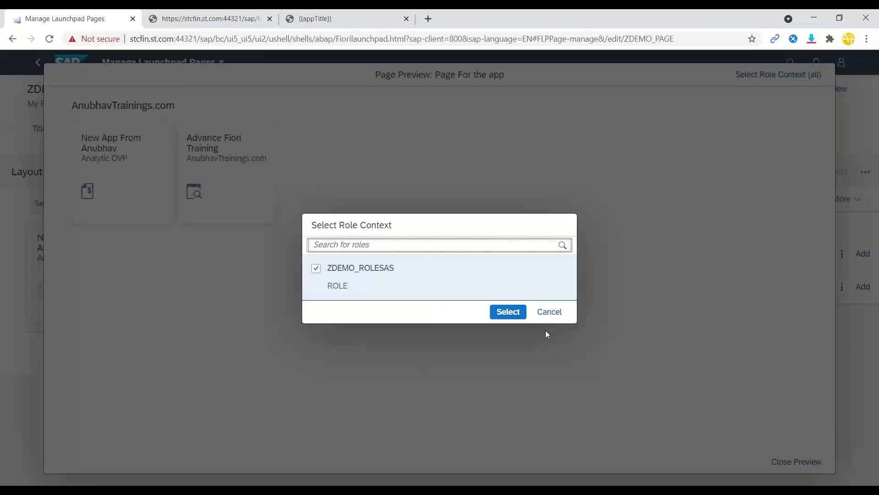
click(550, 312)
click(778, 462)
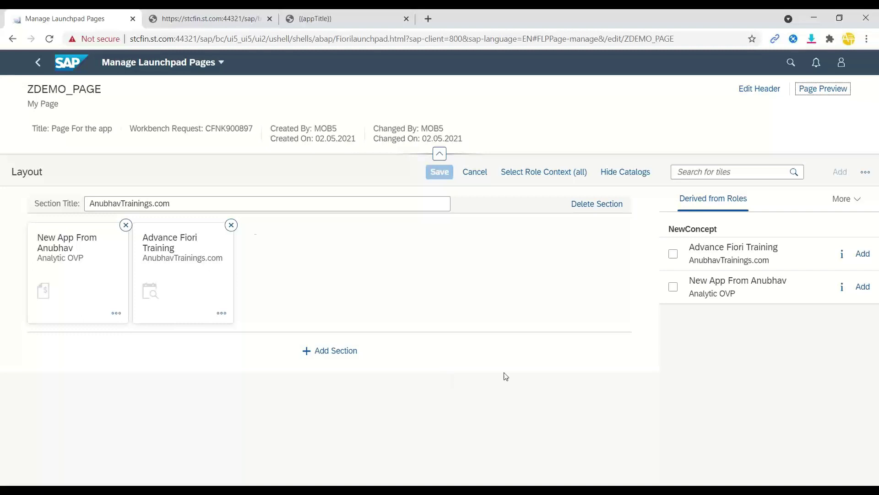
click(37, 64)
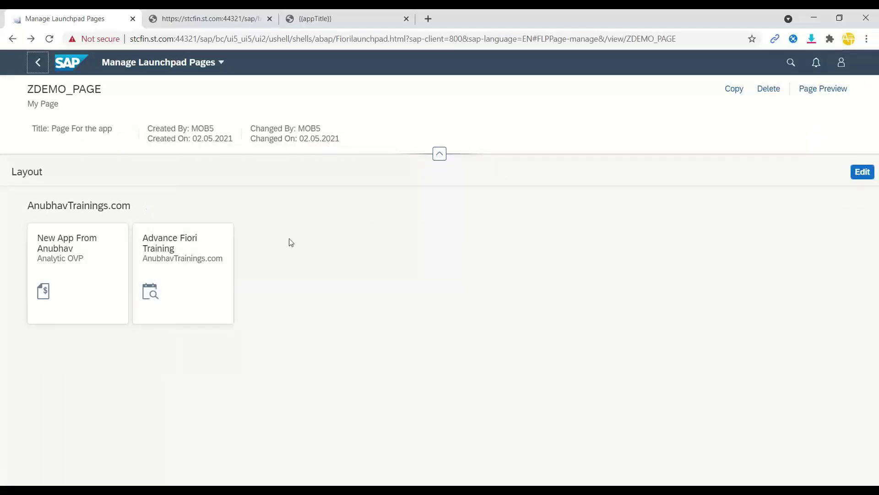
click(42, 64)
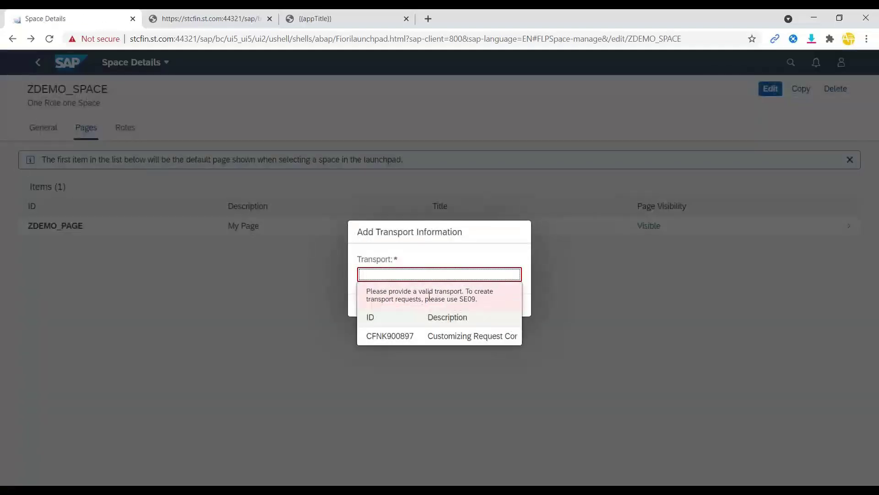
Cancel the Add Transport Information prompt and go back to the launchpad home page.
click(444, 338)
click(501, 306)
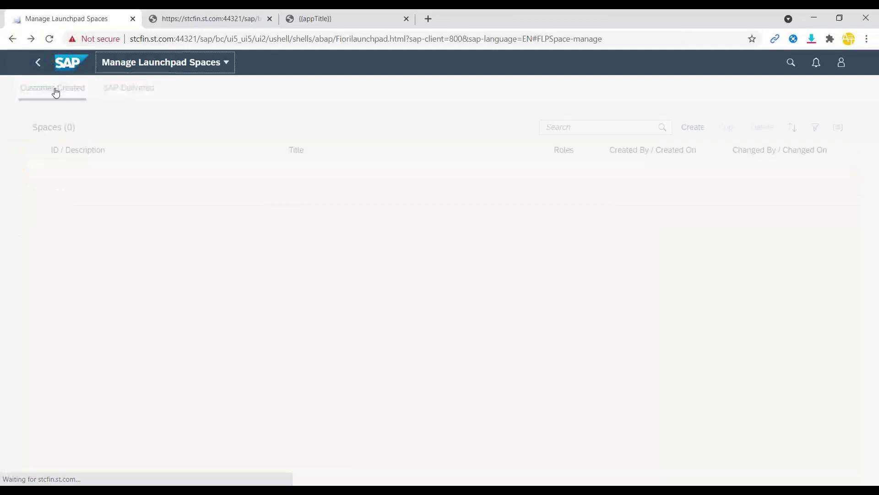
click(39, 63)
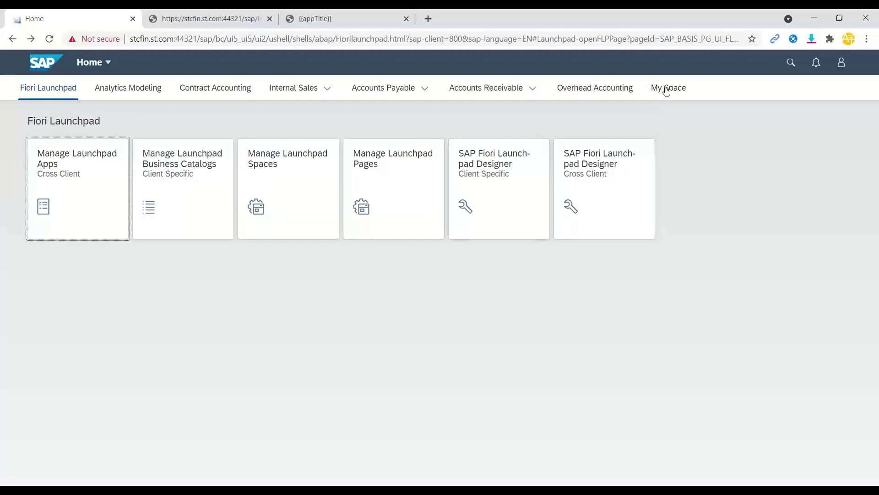
Launch the Advance Fiori Training tile from My Space, load its product list, then return home.
click(667, 88)
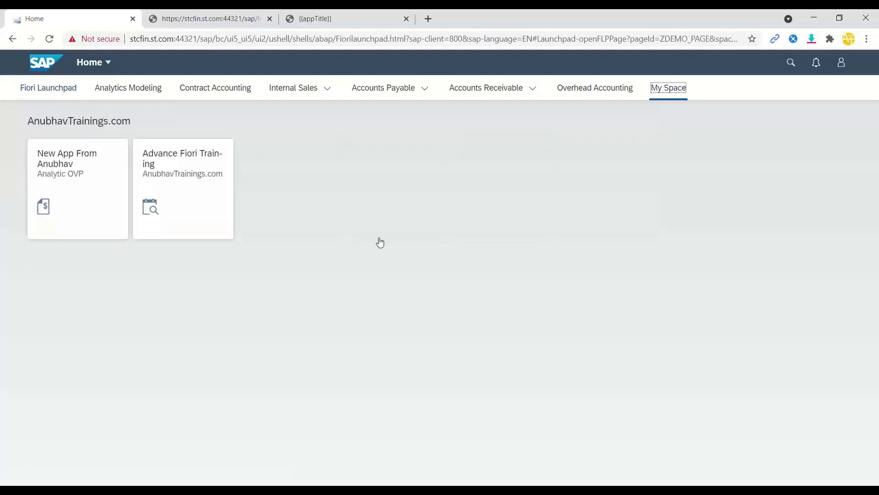
click(190, 171)
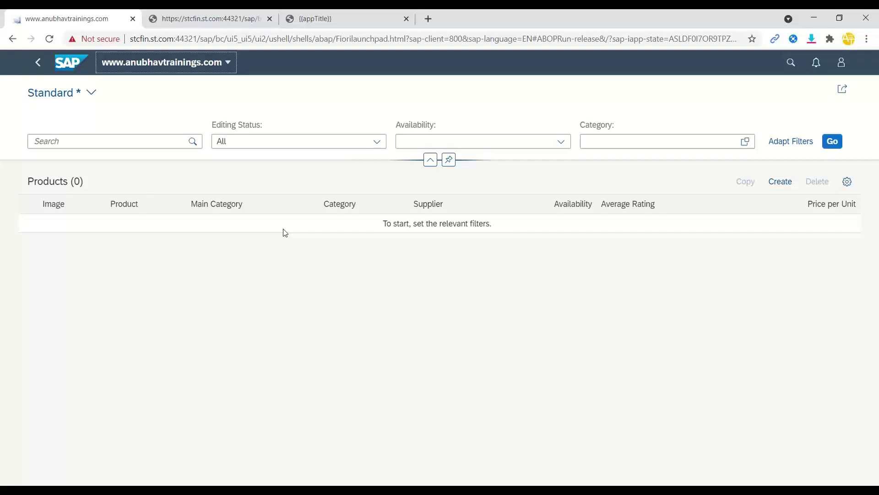
click(832, 141)
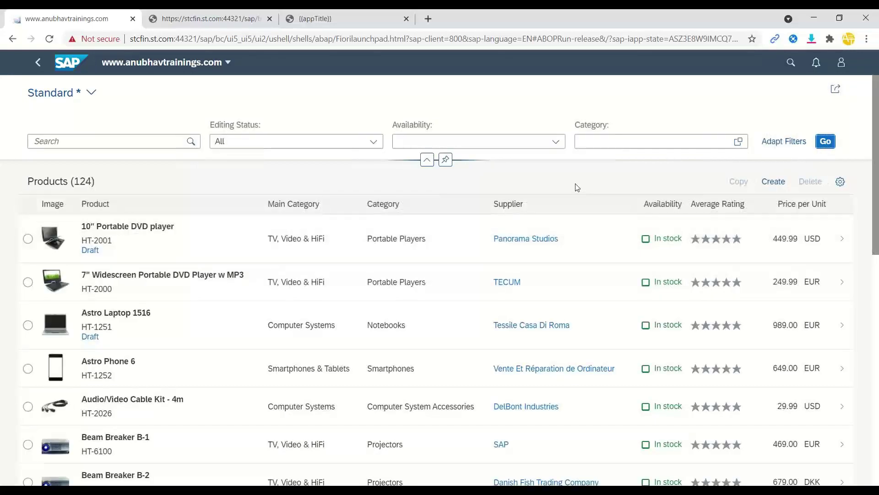
scroll(576, 190, down, 5)
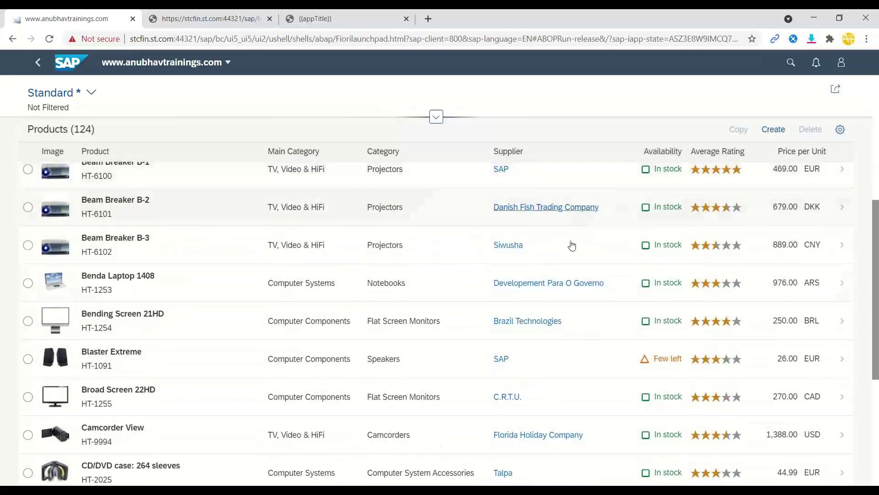
scroll(555, 287, up, 4)
scroll(556, 287, up, 2)
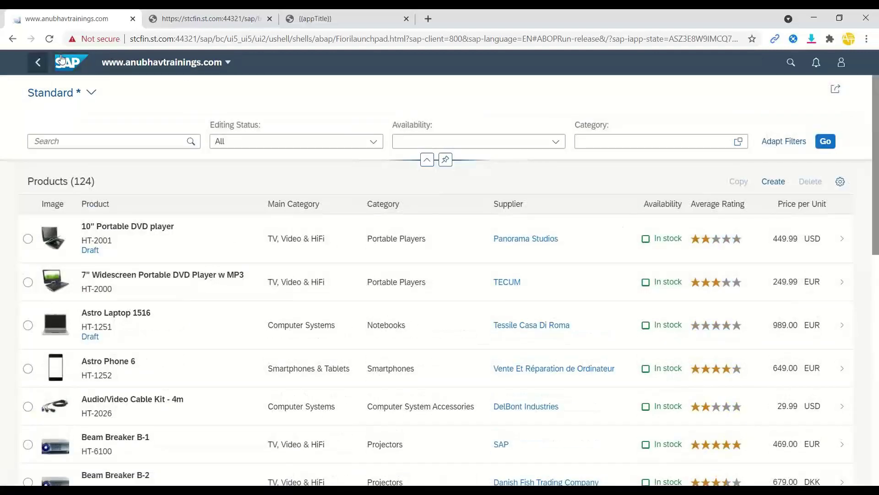
click(38, 71)
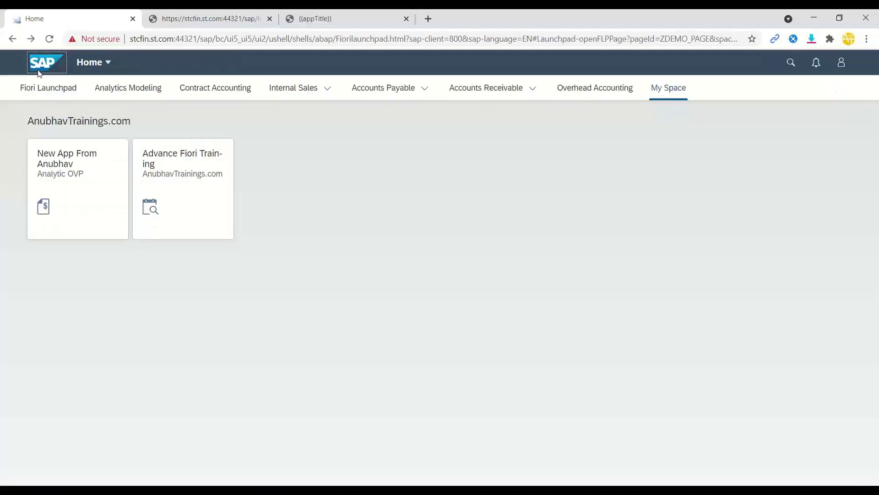
Check the Spaces setting in launchpad Settings and close it unchanged.
click(841, 64)
click(797, 178)
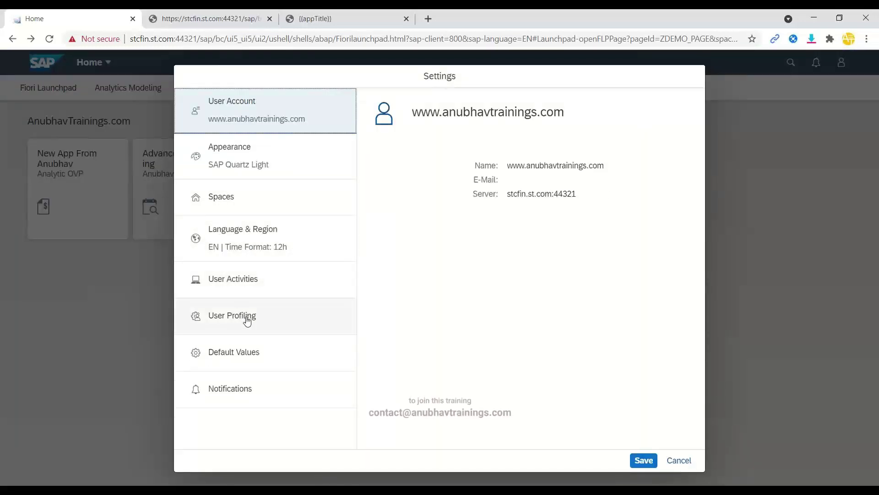
click(211, 205)
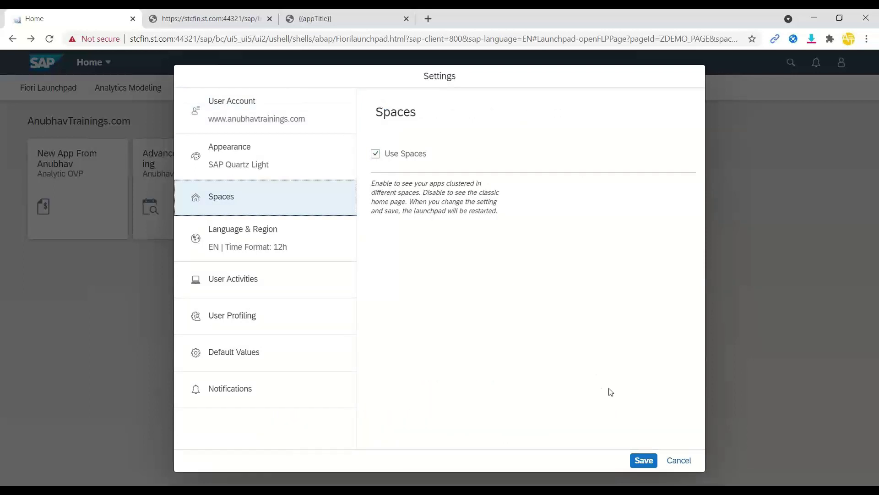
click(678, 461)
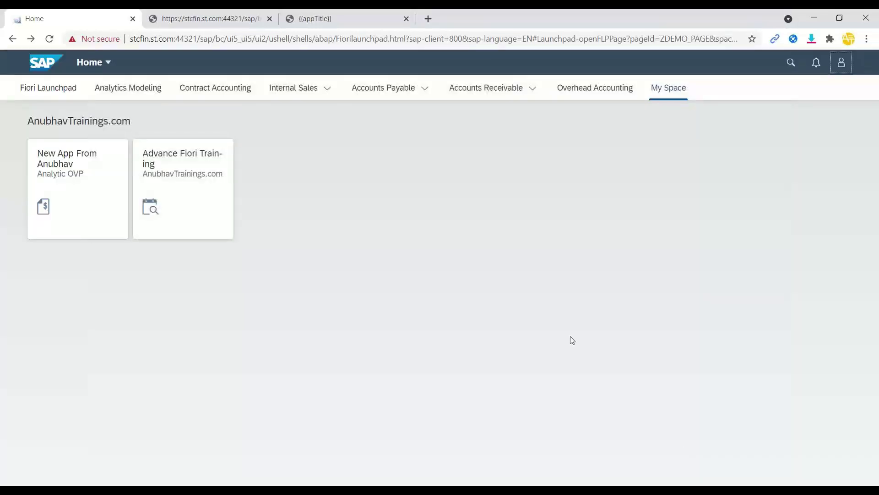